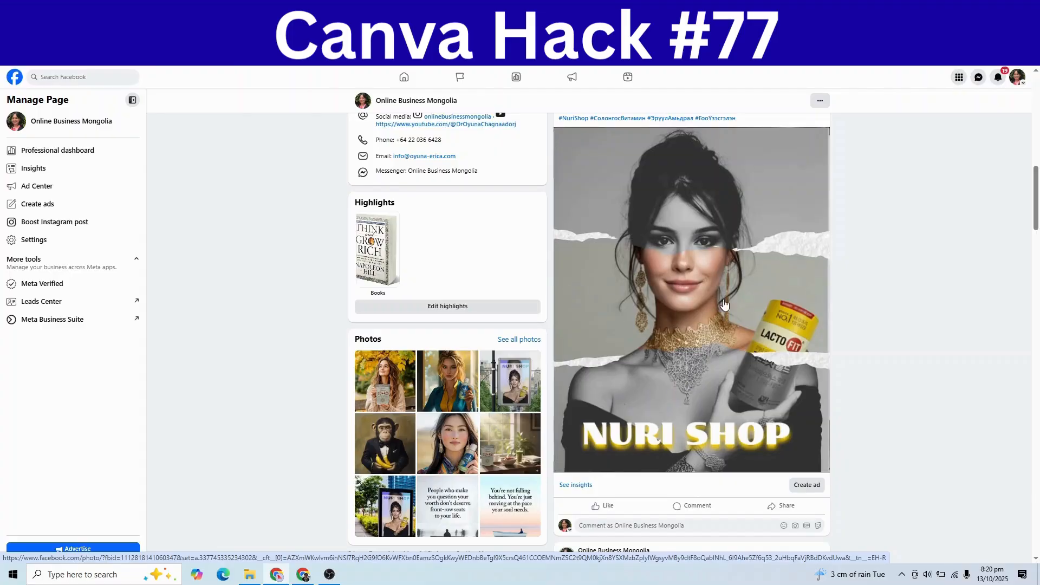
Step: In the Canva poster design, add a new page 113 after the NURI SHOP ad on page 112
scroll(765, 339, up, 2)
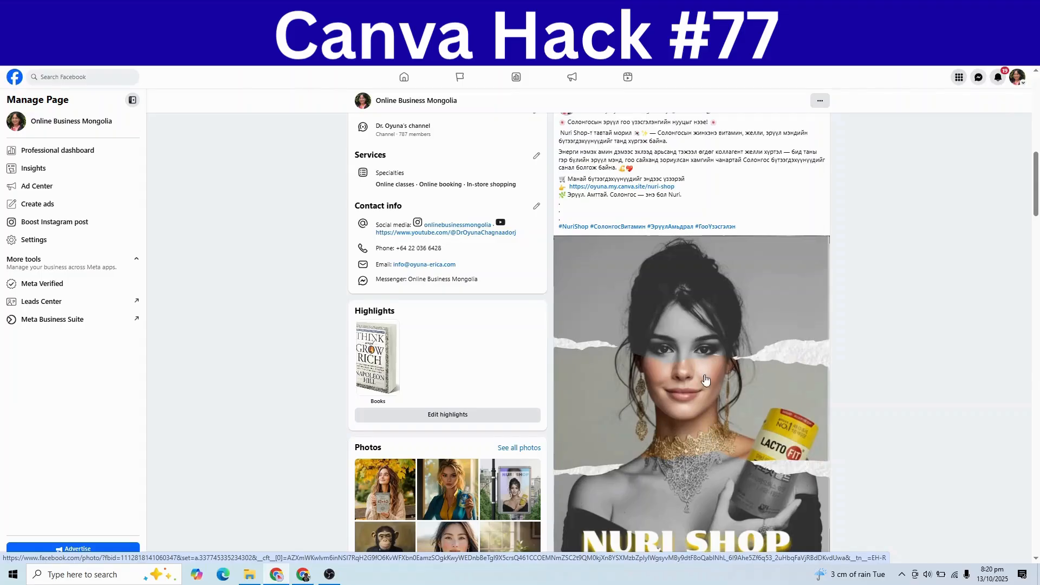
click(877, 10)
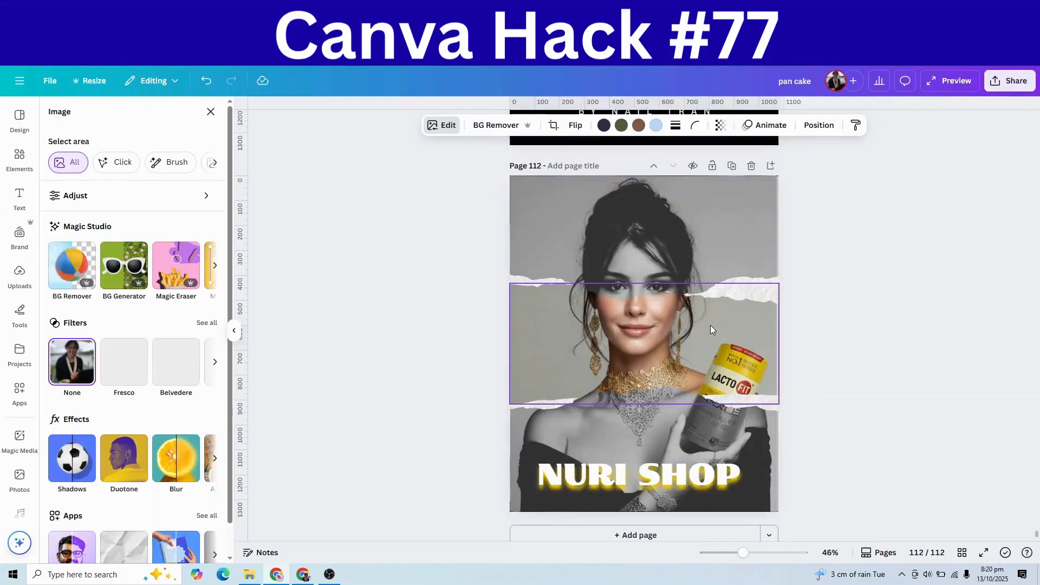
scroll(711, 325, up, 4)
scroll(711, 324, up, 2)
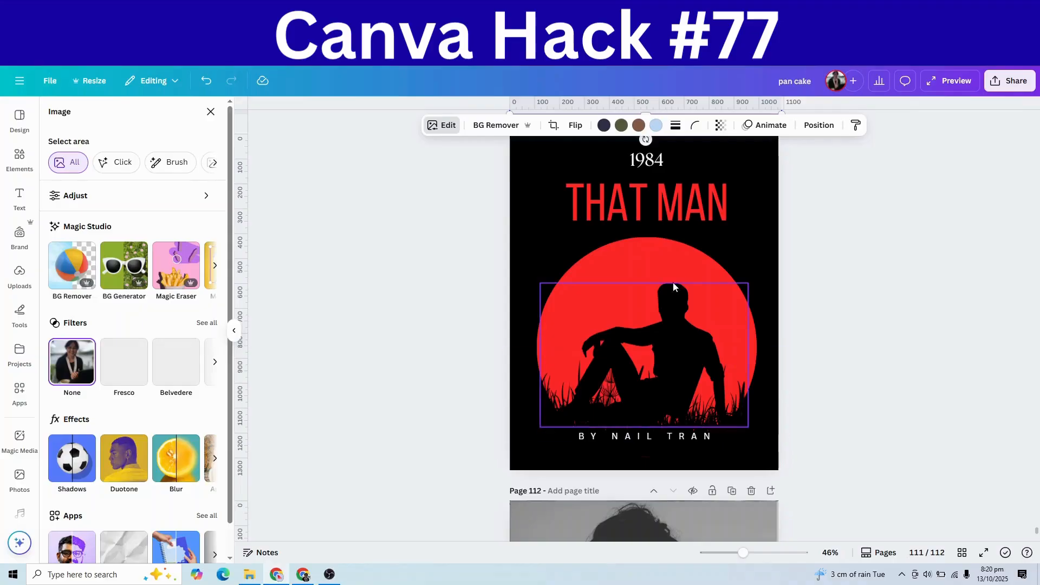
scroll(845, 350, up, 3)
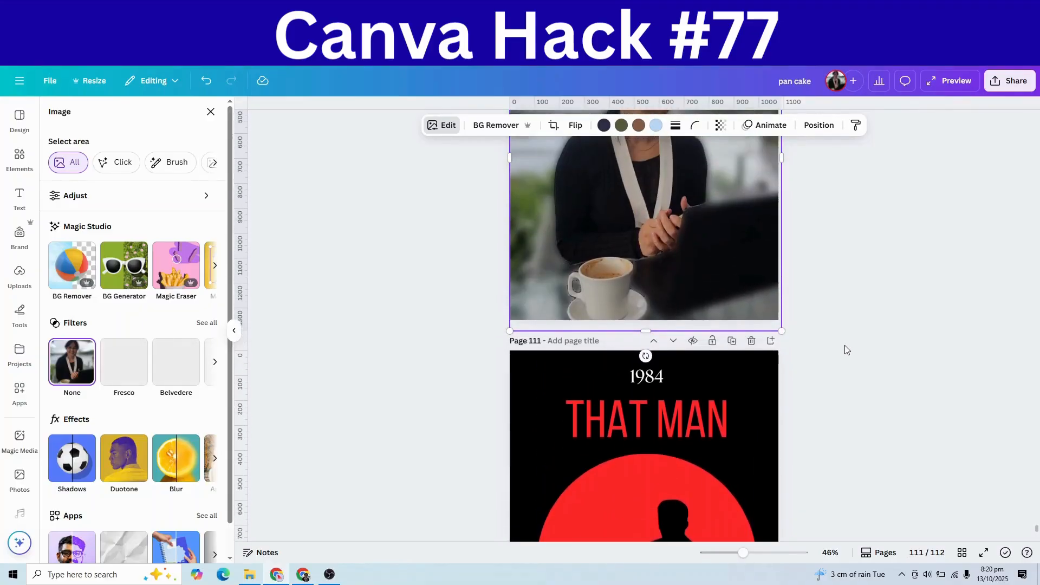
scroll(847, 349, down, 2)
scroll(846, 349, down, 3)
scroll(846, 350, up, 6)
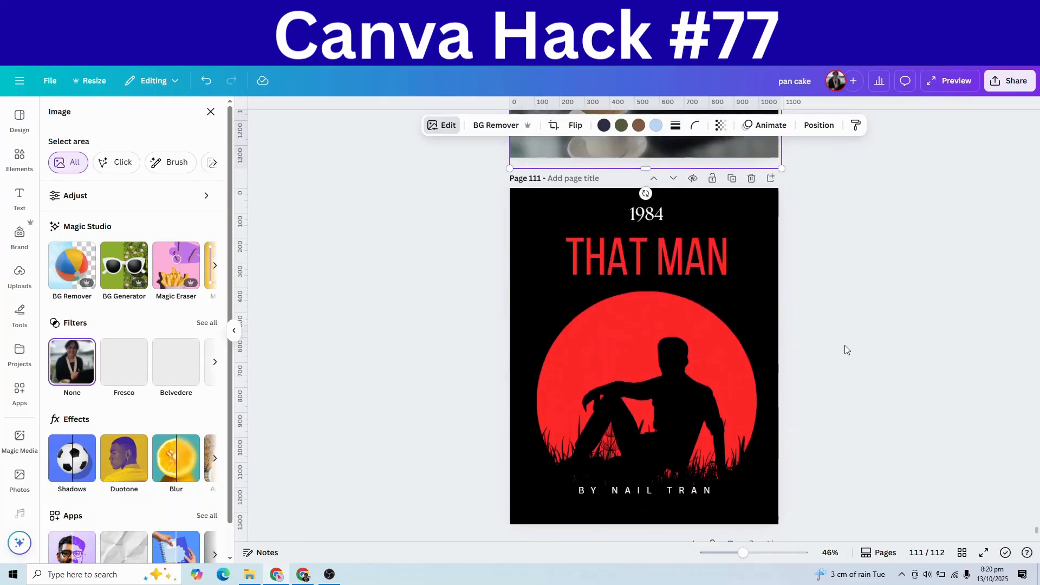
scroll(846, 350, up, 2)
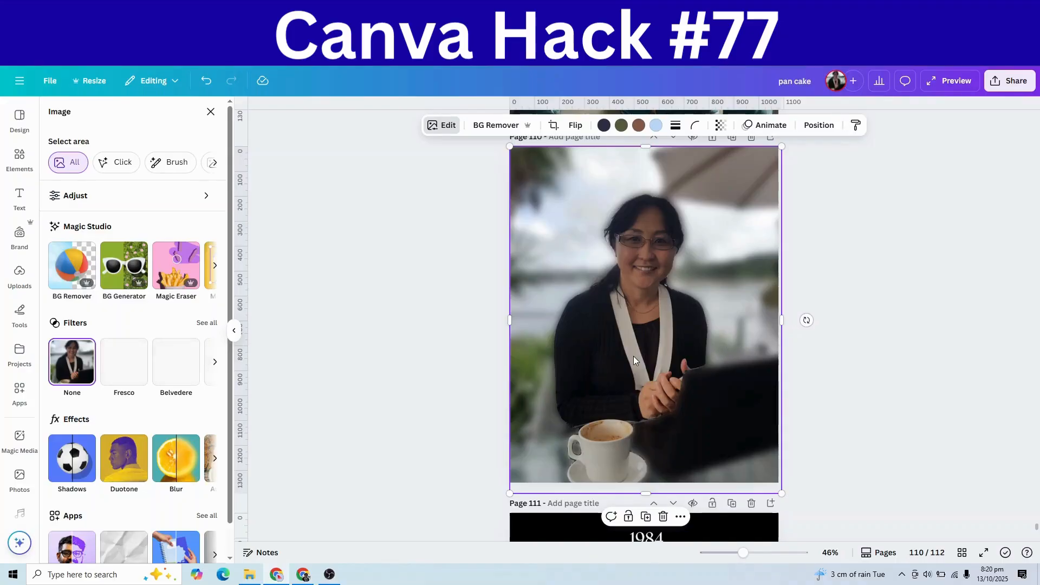
scroll(632, 356, down, 10)
scroll(632, 356, down, 2)
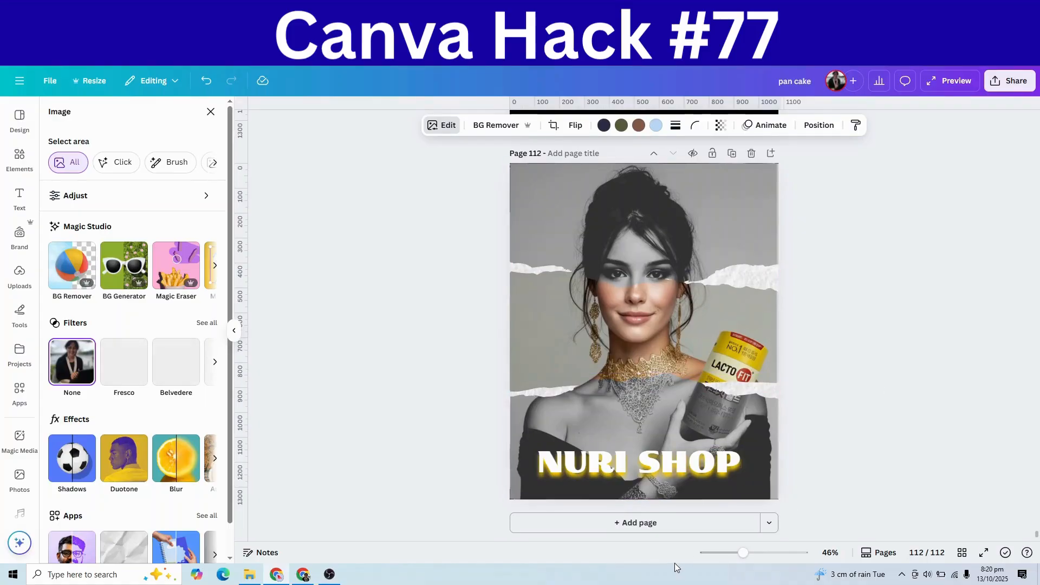
click(637, 523)
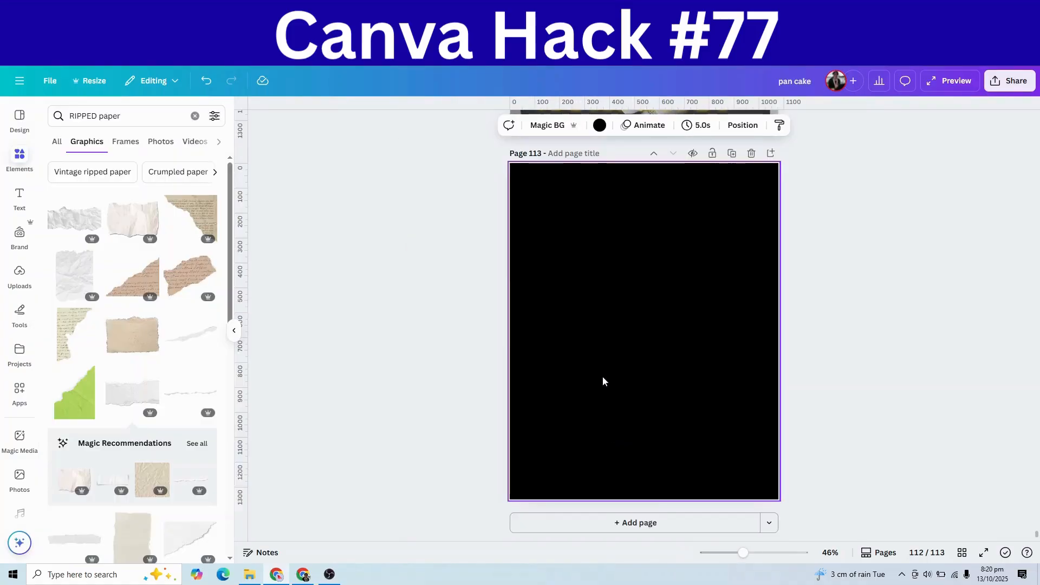
Step: Clear page 113's background to white and list all Elements frames for 'RIPPED paper frame'
key(Delete)
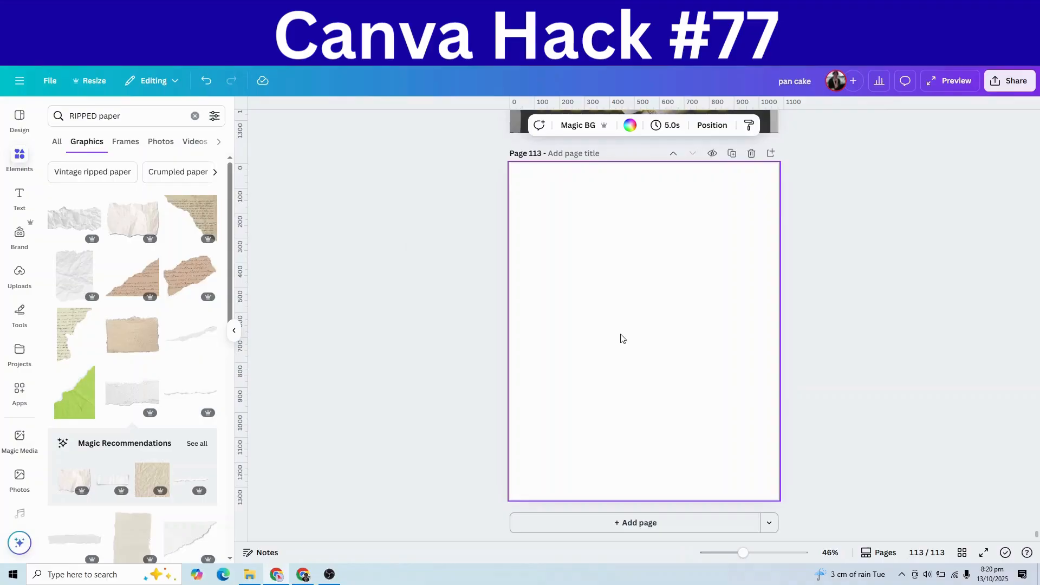
click(28, 162)
right_click(98, 118)
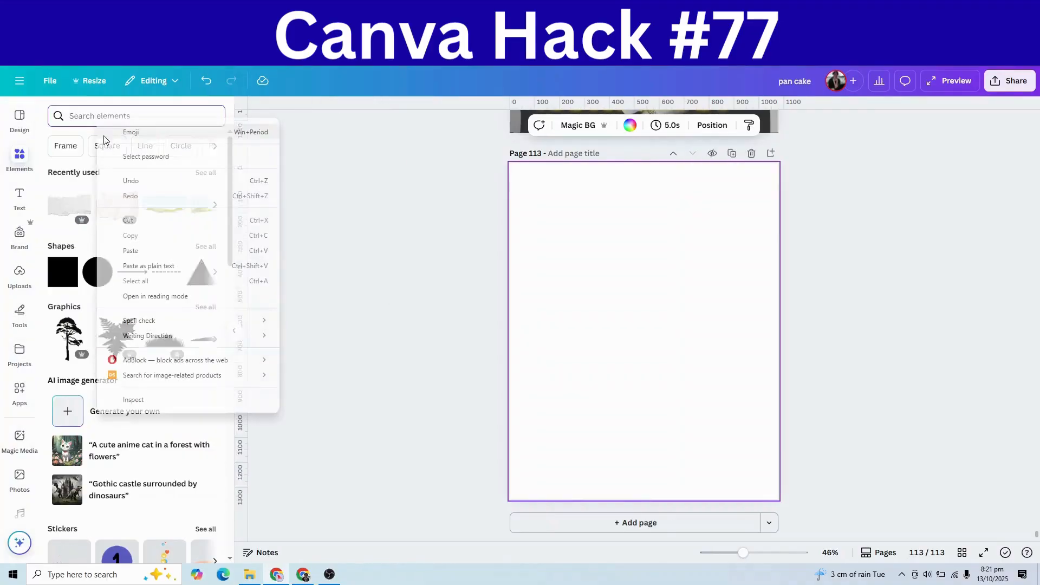
click(130, 250)
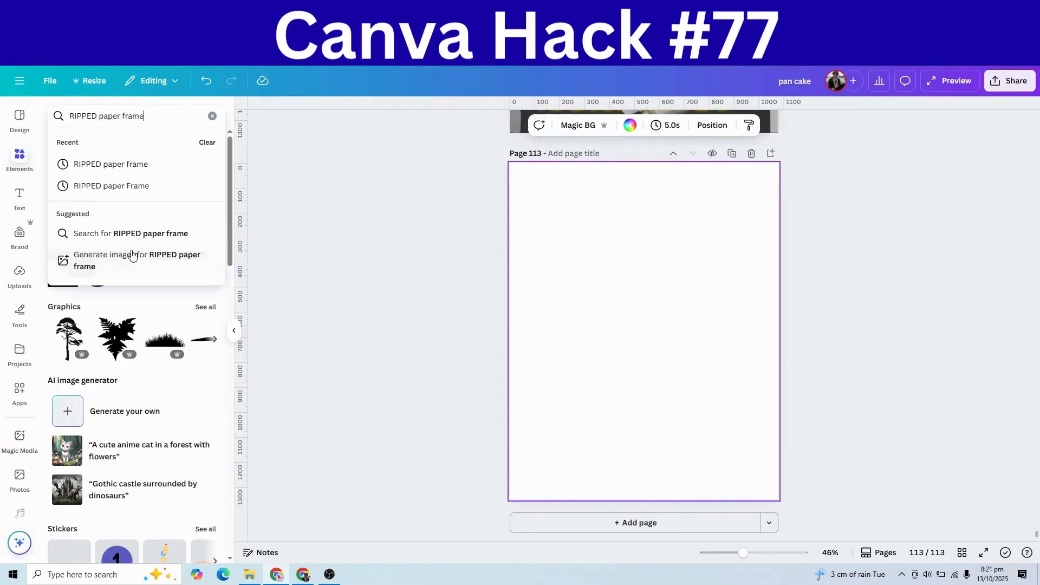
key(Return)
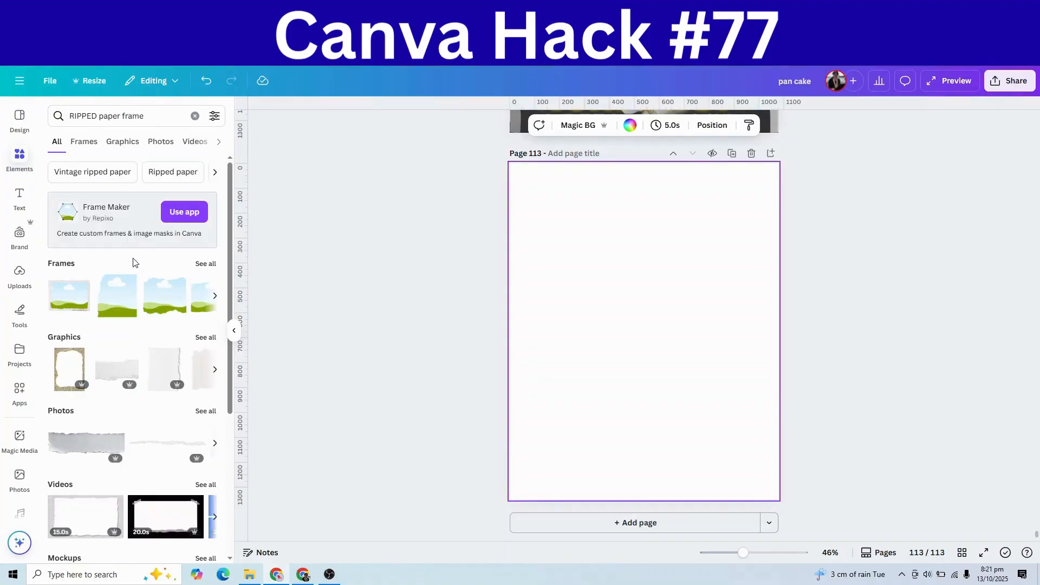
click(206, 265)
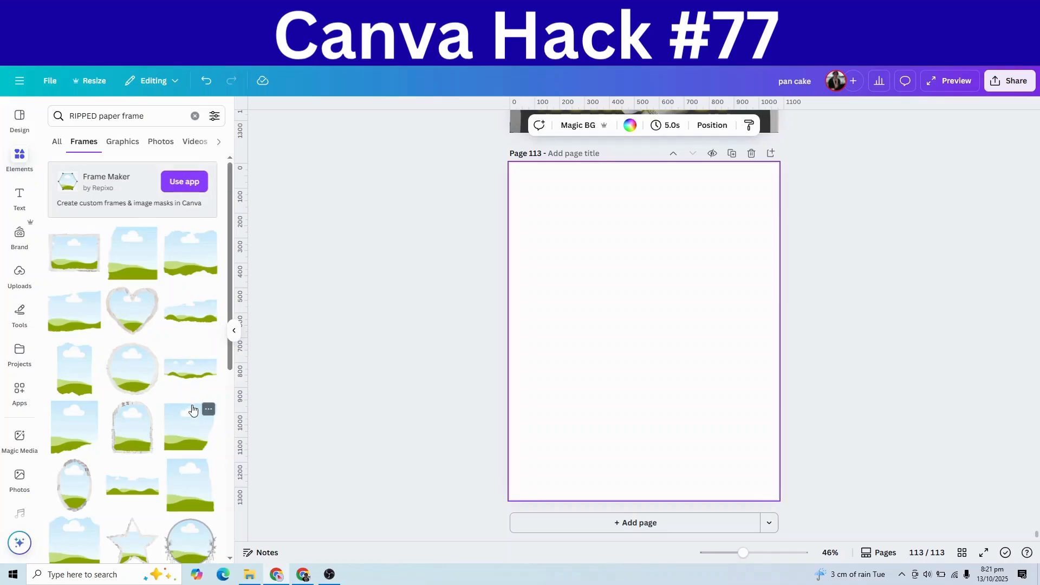
Step: Add a full-width ribbon torn frame at the top, and place an upside-down copy at the bottom
click(189, 374)
drag(645, 341, 577, 192)
drag(642, 216, 761, 305)
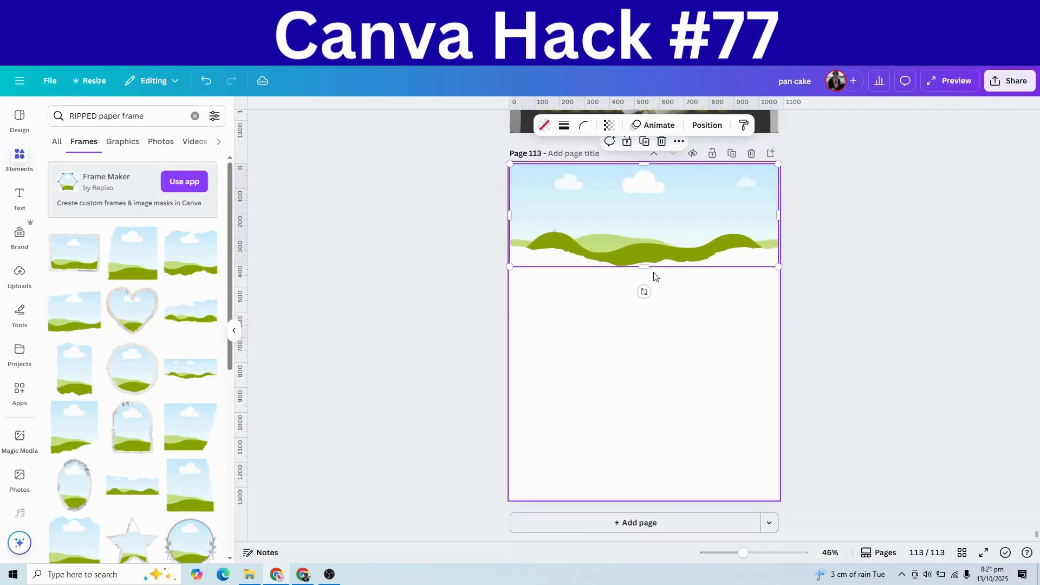
drag(643, 267, 654, 404)
click(646, 144)
drag(644, 465, 645, 300)
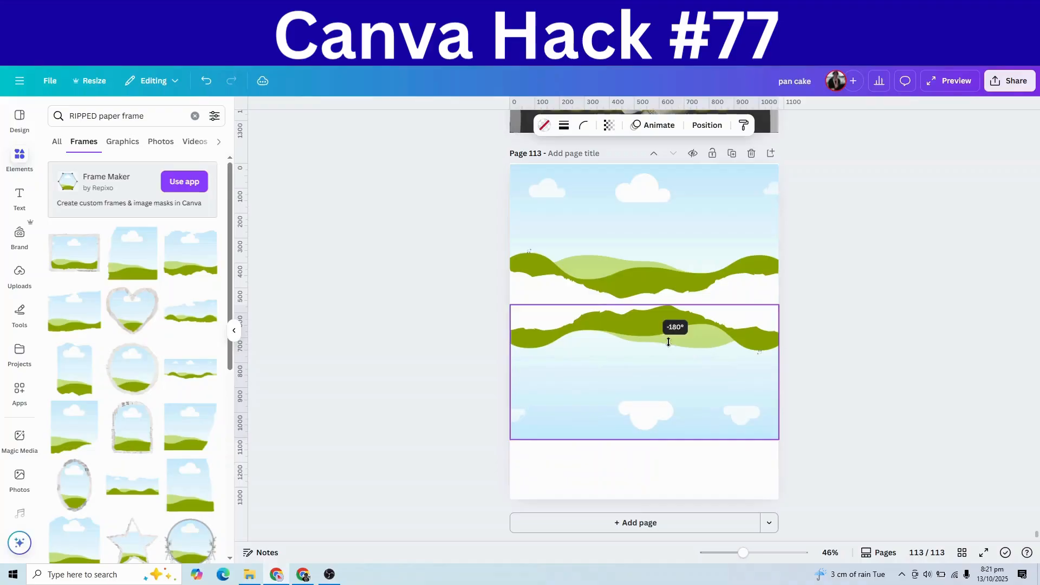
drag(694, 392, 691, 451)
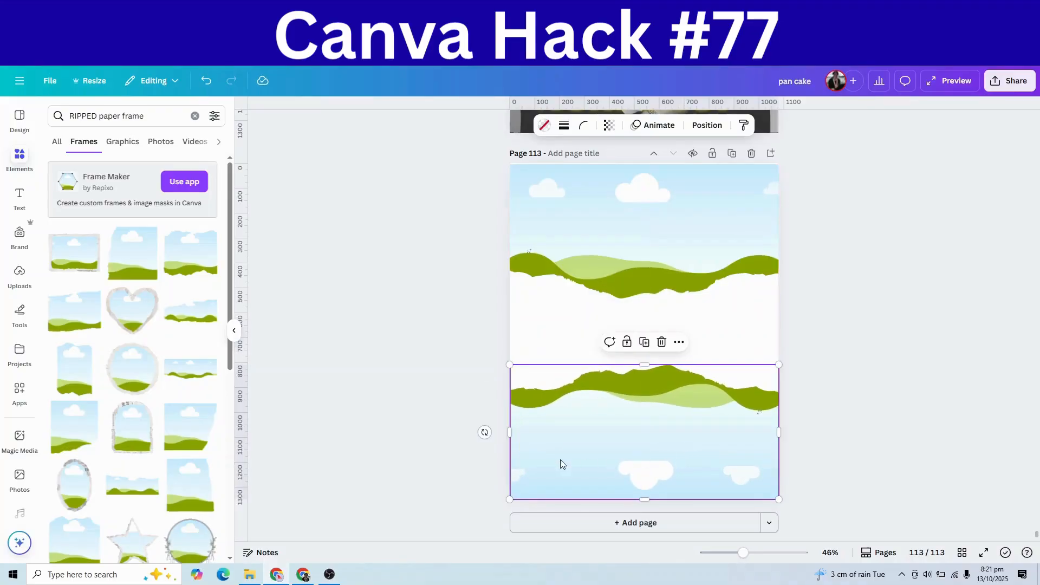
Step: Add a wide ripped landscape frame in the middle and adjust the frame heights to overlap
scroll(125, 411, down, 5)
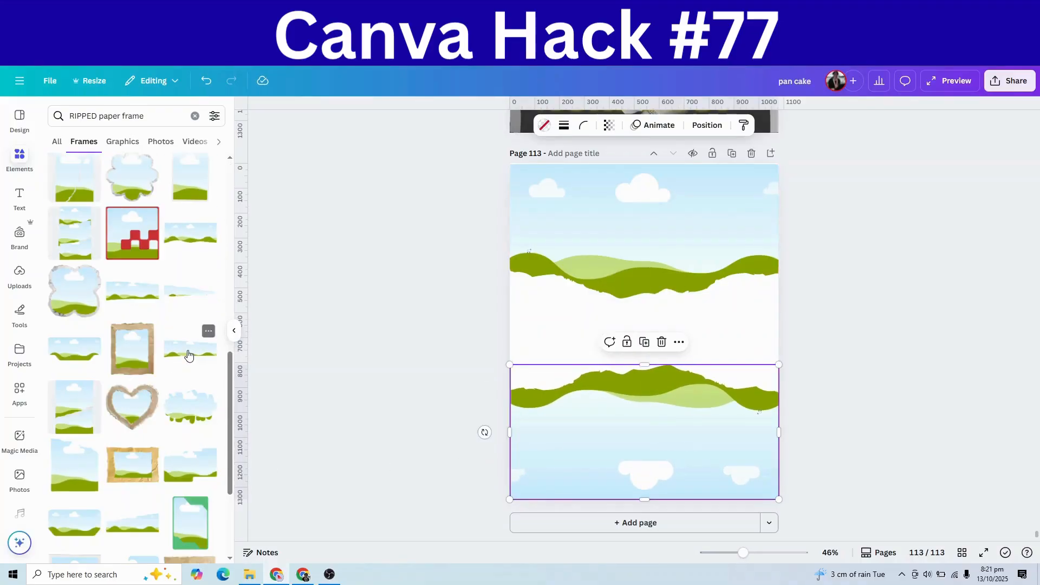
click(190, 349)
drag(667, 341, 778, 291)
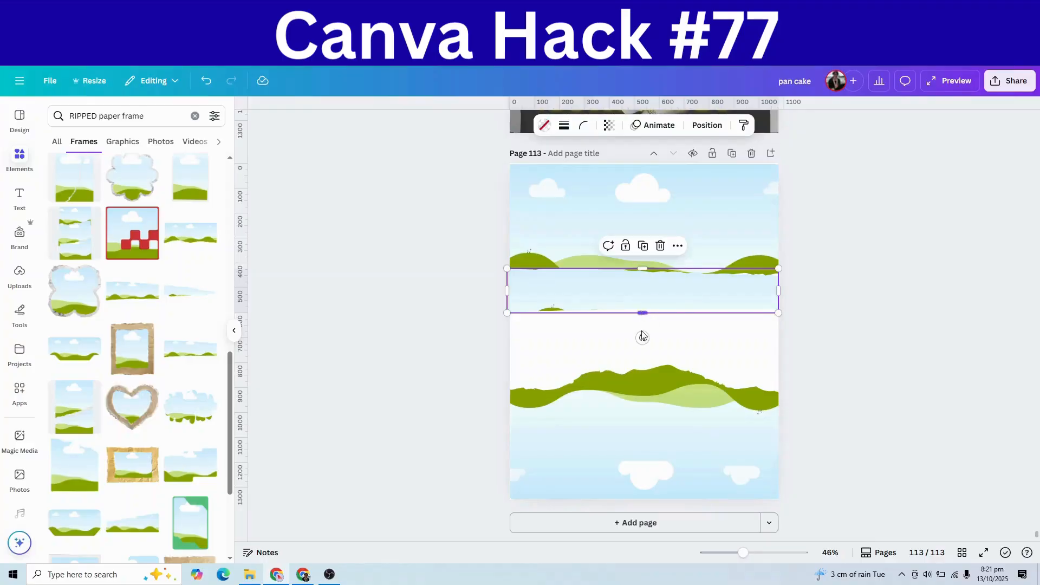
drag(642, 313, 698, 331)
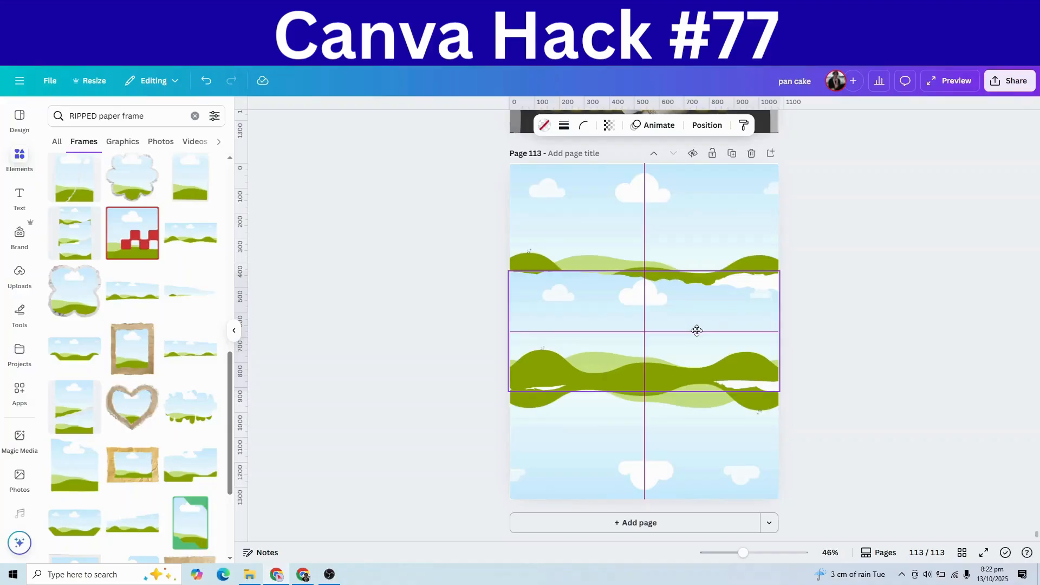
drag(697, 331, 697, 331)
click(651, 406)
drag(647, 365, 646, 364)
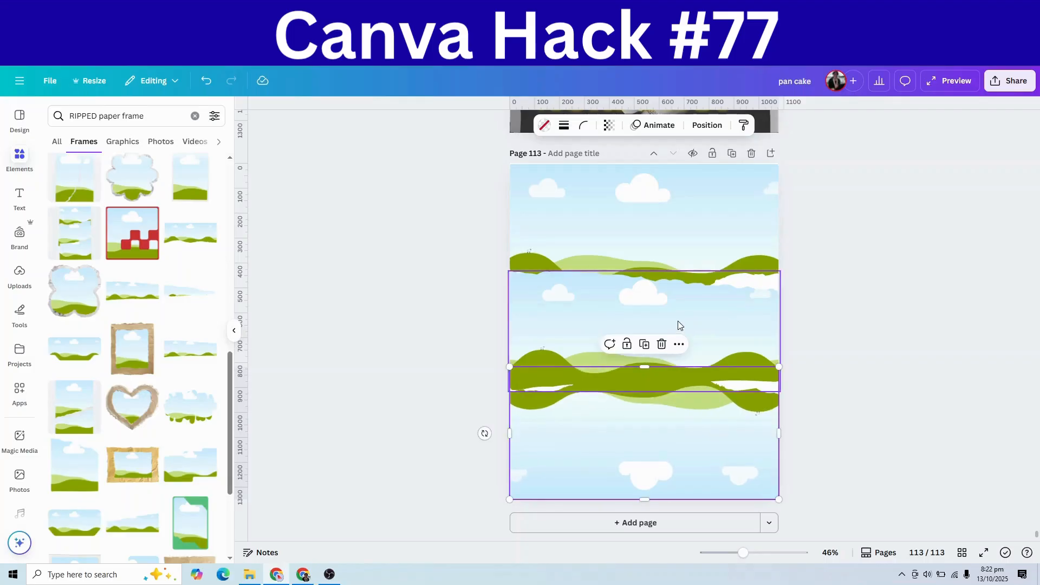
click(669, 295)
drag(642, 270, 641, 276)
click(871, 346)
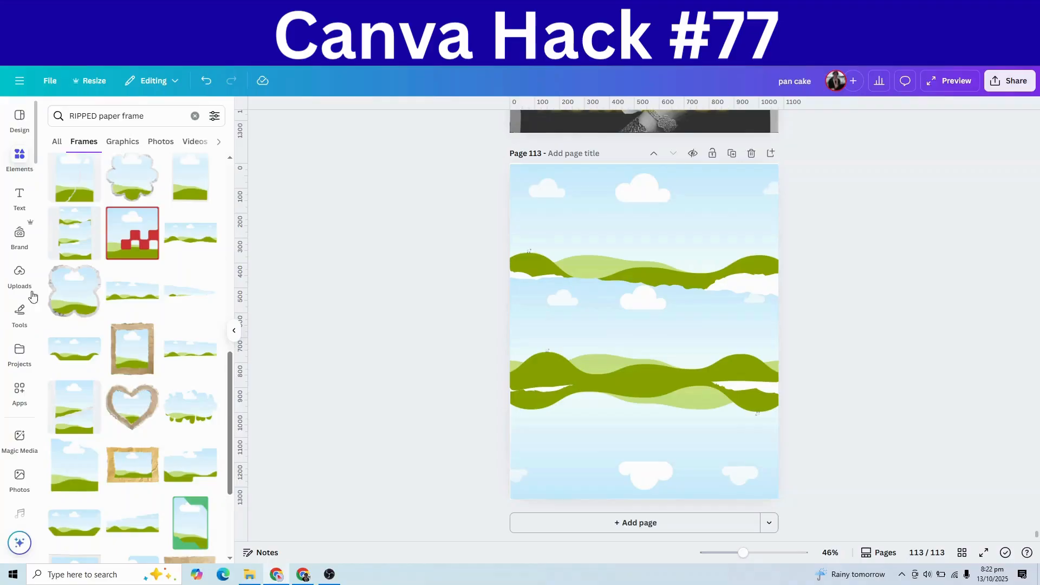
Step: Place the uploaded woman-with-can photo into each of the three torn frames
click(19, 274)
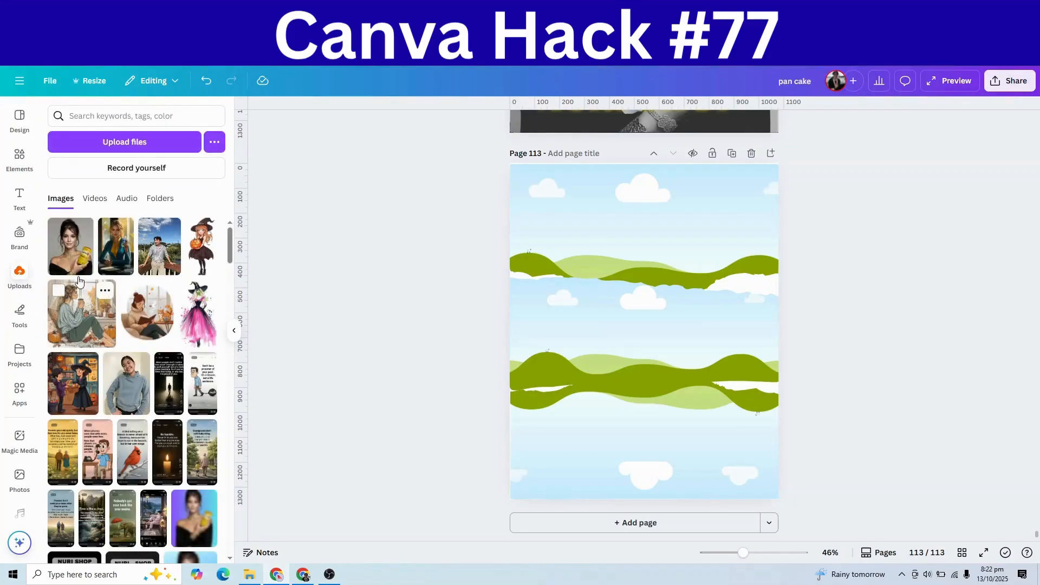
click(70, 246)
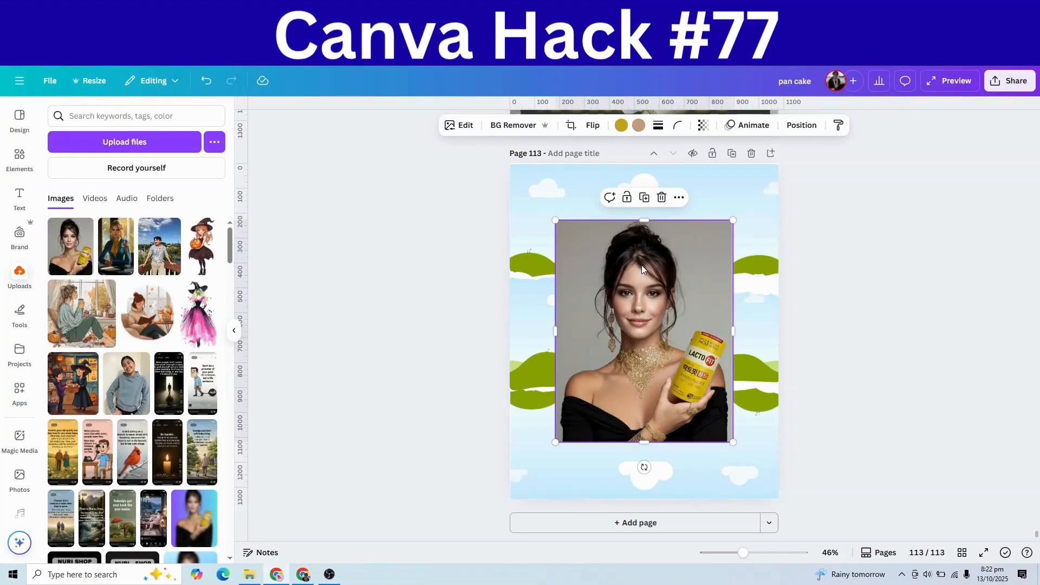
drag(643, 261, 703, 222)
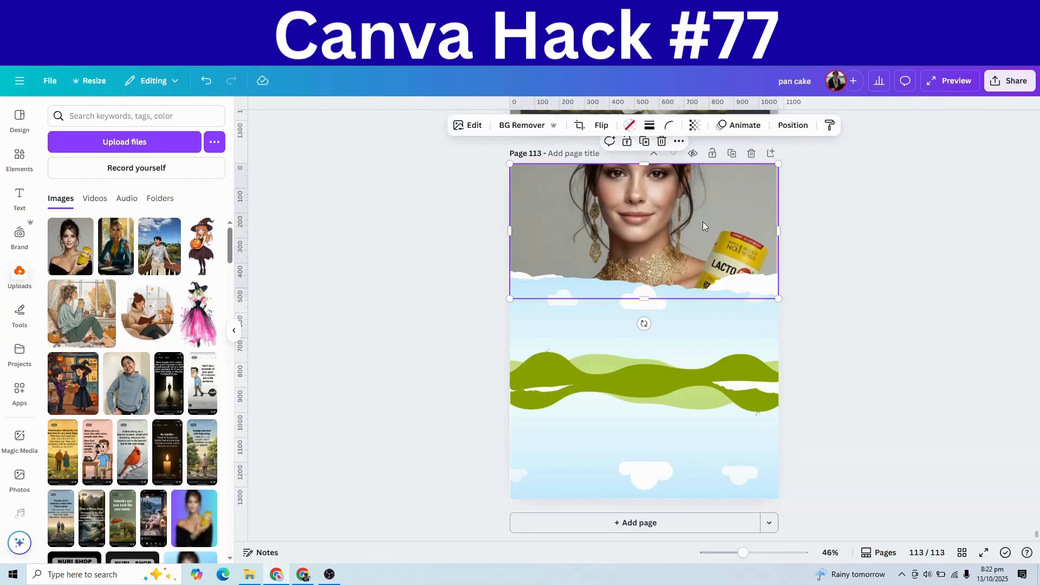
click(71, 241)
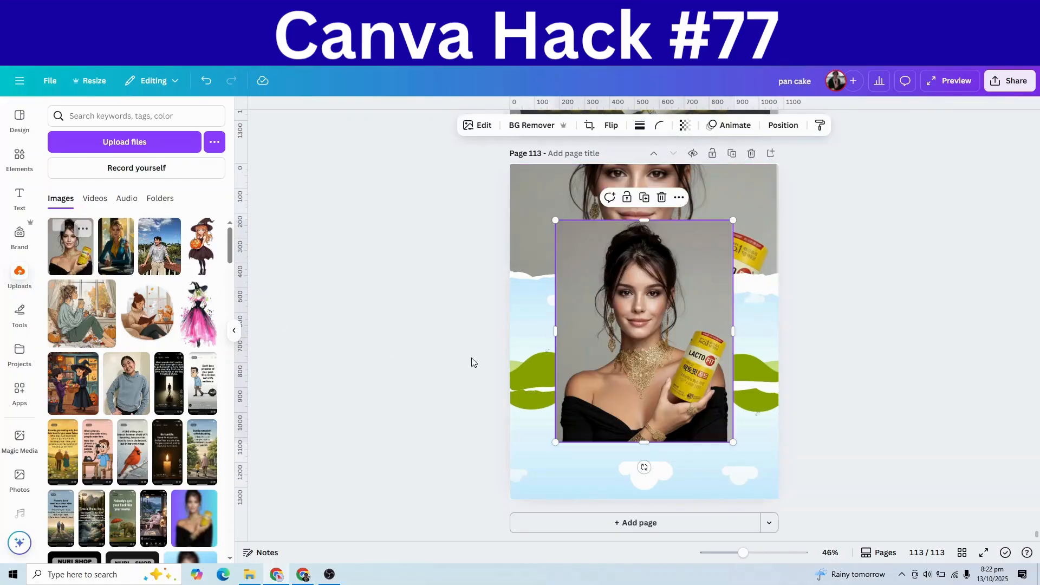
drag(615, 354, 615, 341)
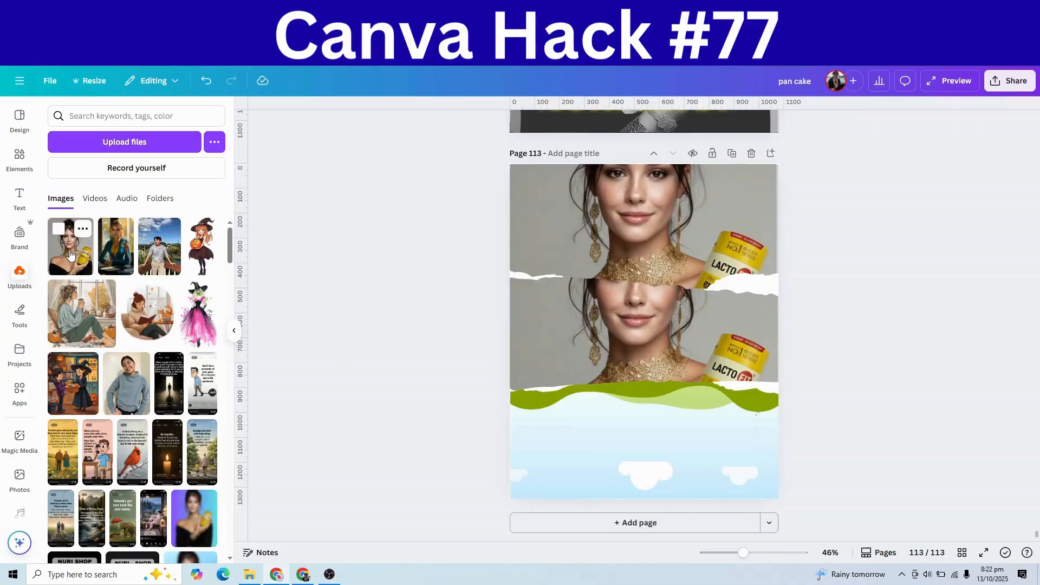
click(70, 253)
drag(600, 381, 610, 434)
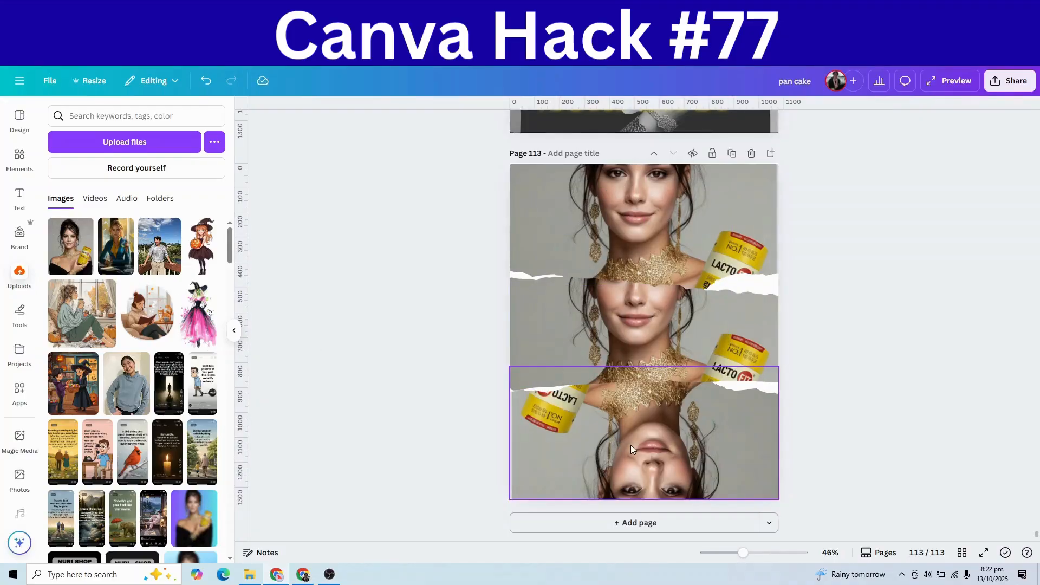
Step: Turn the bottom photo upright, reposition the bottom and middle photos in their frames, then select the top photo
double_click(631, 446)
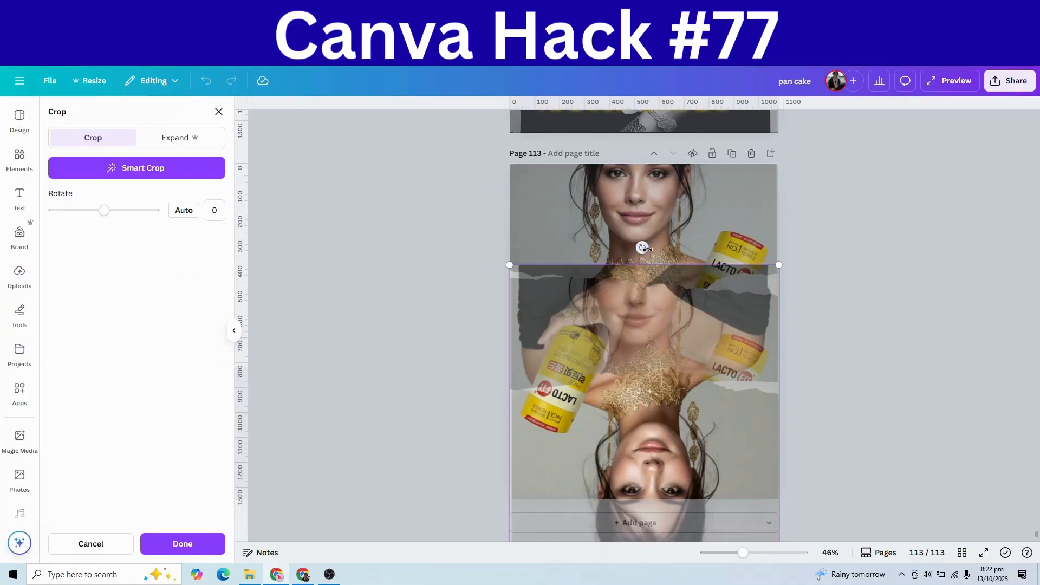
drag(677, 267, 644, 581)
drag(650, 439, 653, 331)
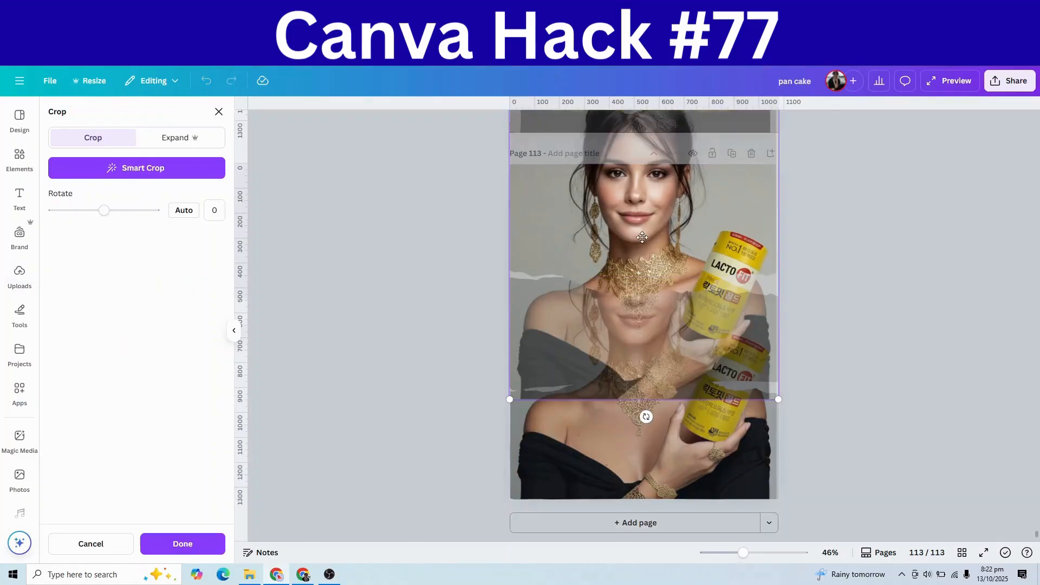
drag(642, 237, 718, 428)
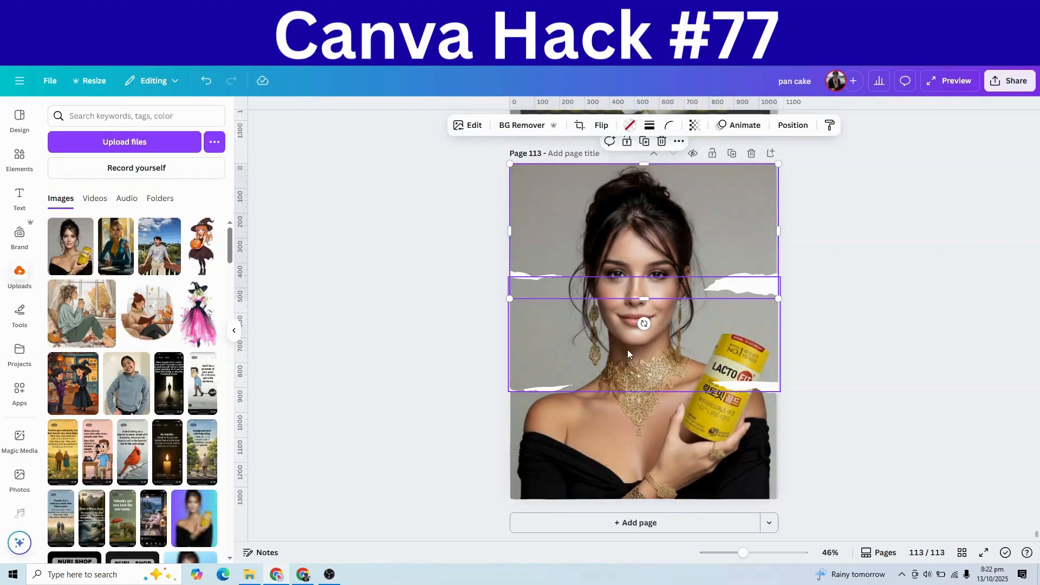
click(627, 349)
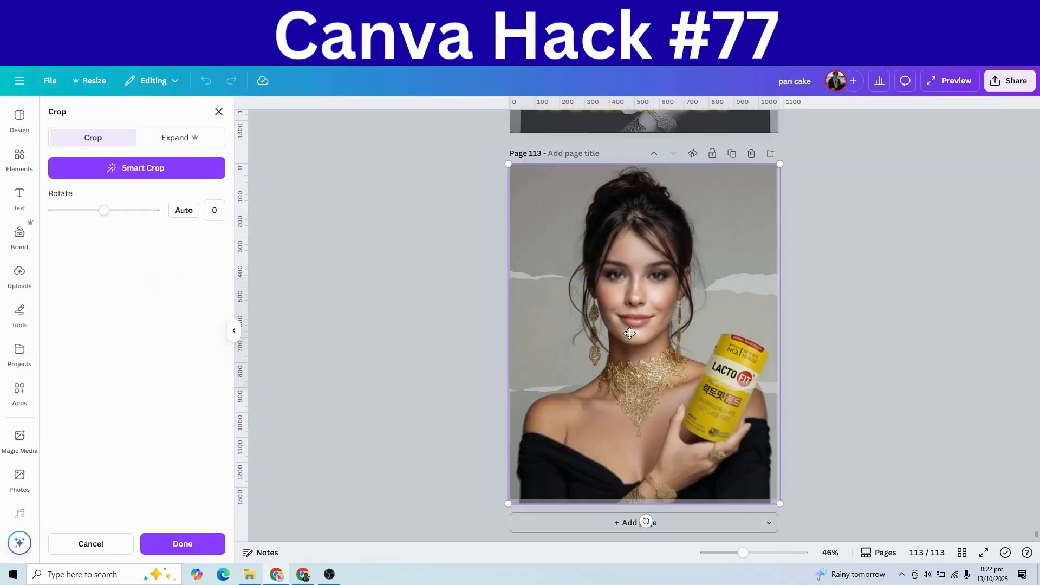
drag(625, 341, 682, 327)
click(685, 329)
click(930, 385)
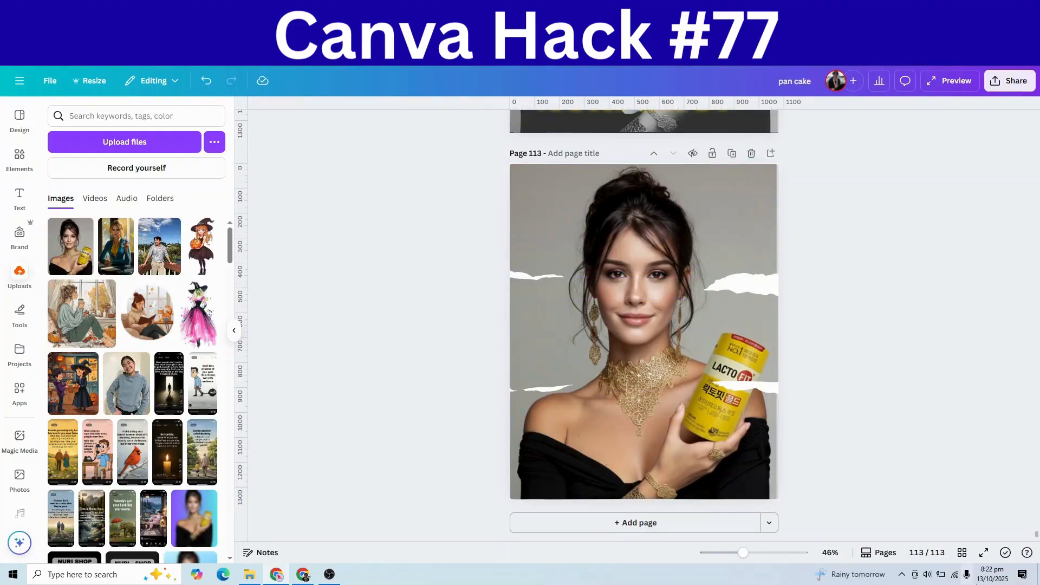
click(598, 217)
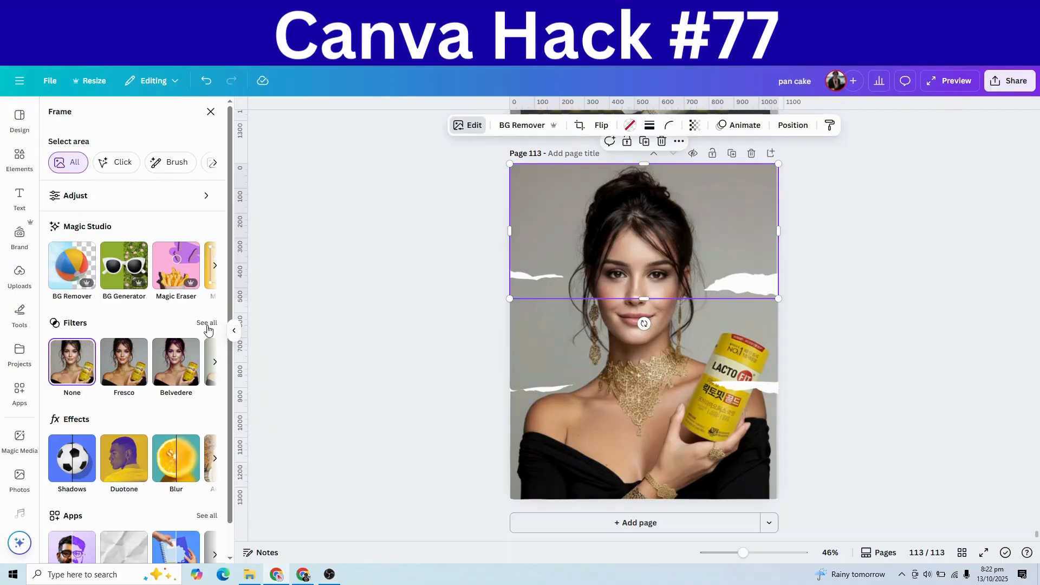
Step: Apply the Newspaper filter to the top strip, then to the bottom strip, leaving the middle untouched
scroll(177, 373, down, 8)
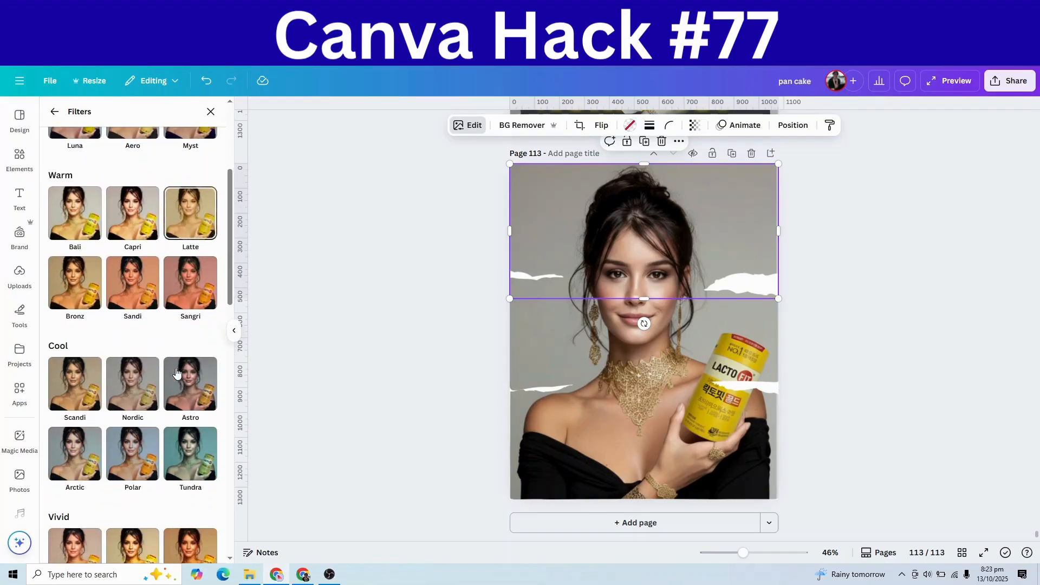
scroll(177, 373, down, 10)
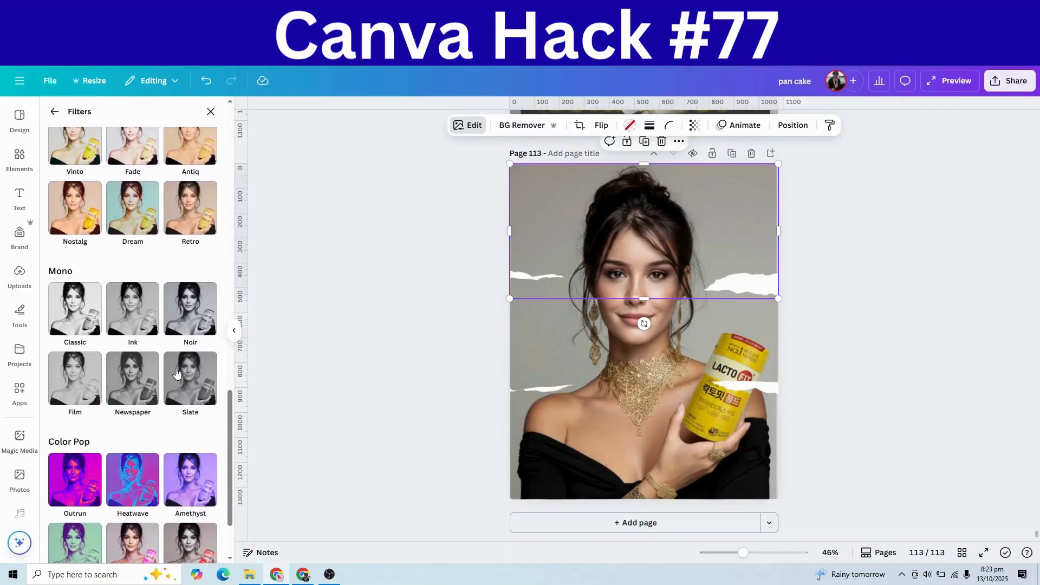
click(140, 403)
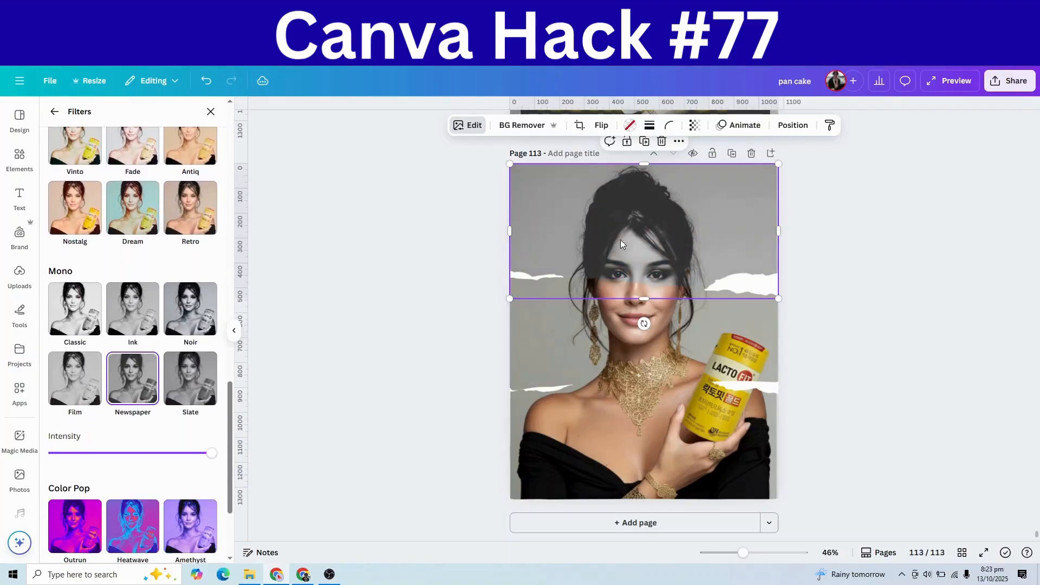
click(568, 477)
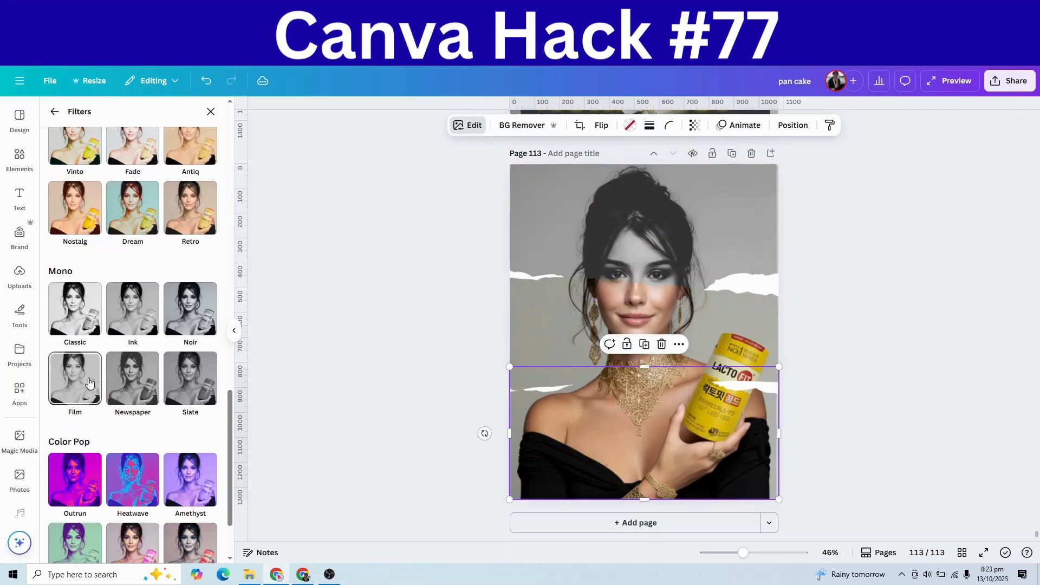
click(147, 393)
click(923, 439)
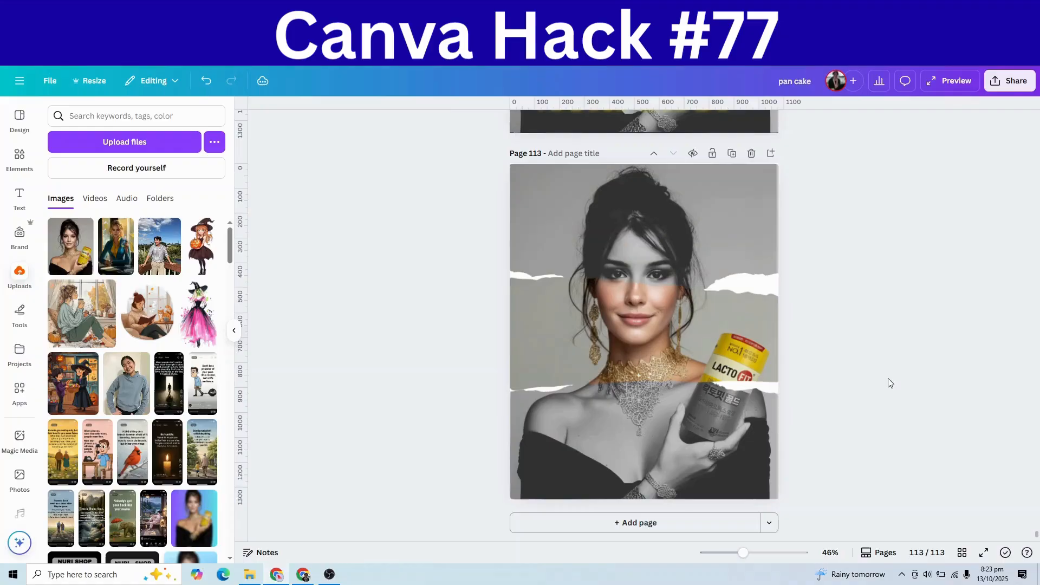
scroll(889, 383, up, 4)
Step: Copy the gold NURI SHOP headline from page 112 and paste it across page 113's bottom strip
click(716, 313)
right_click(717, 313)
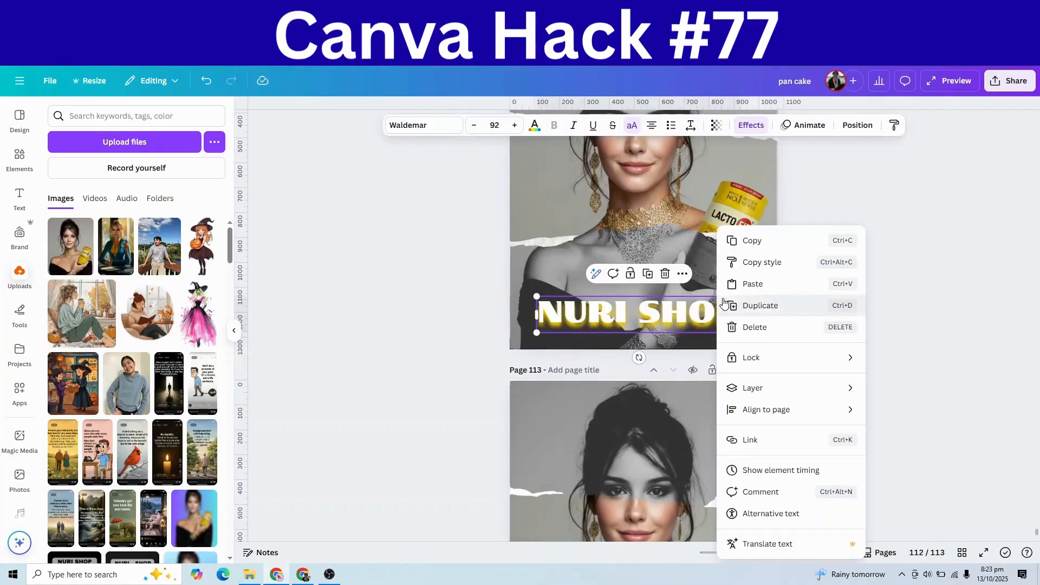
click(740, 240)
scroll(629, 434, down, 4)
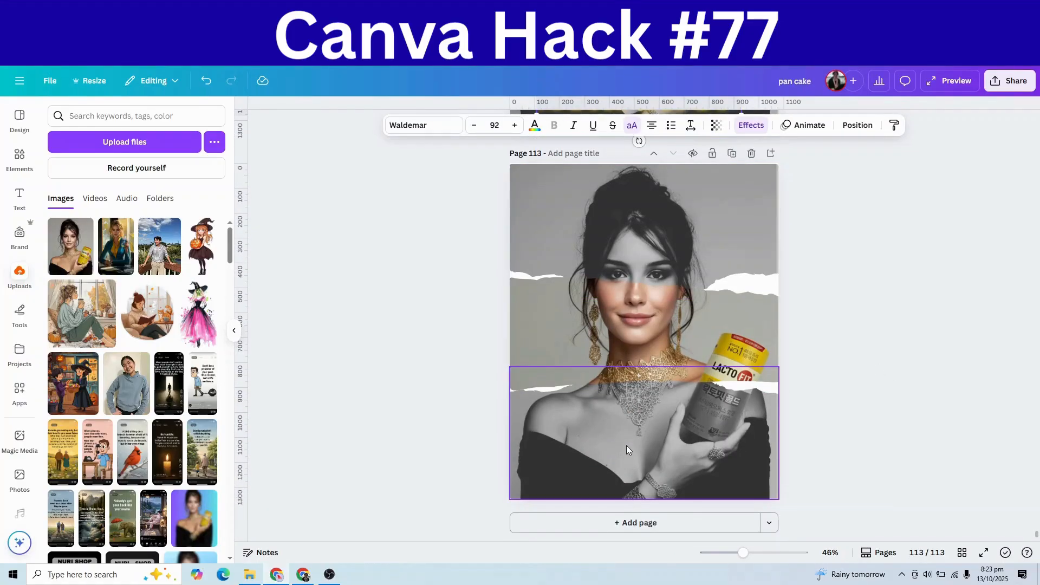
right_click(626, 445)
click(662, 282)
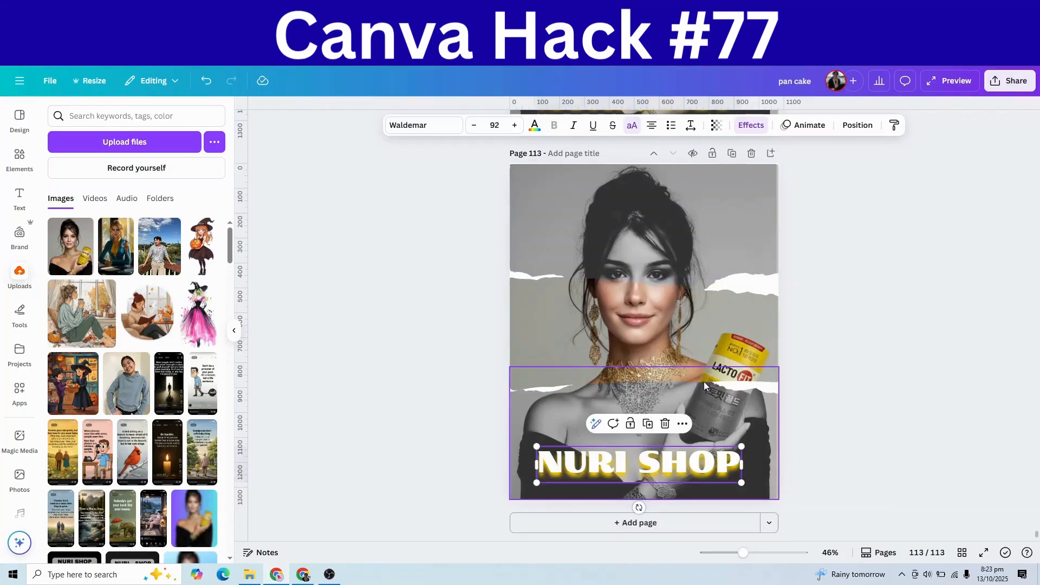
click(707, 472)
click(829, 484)
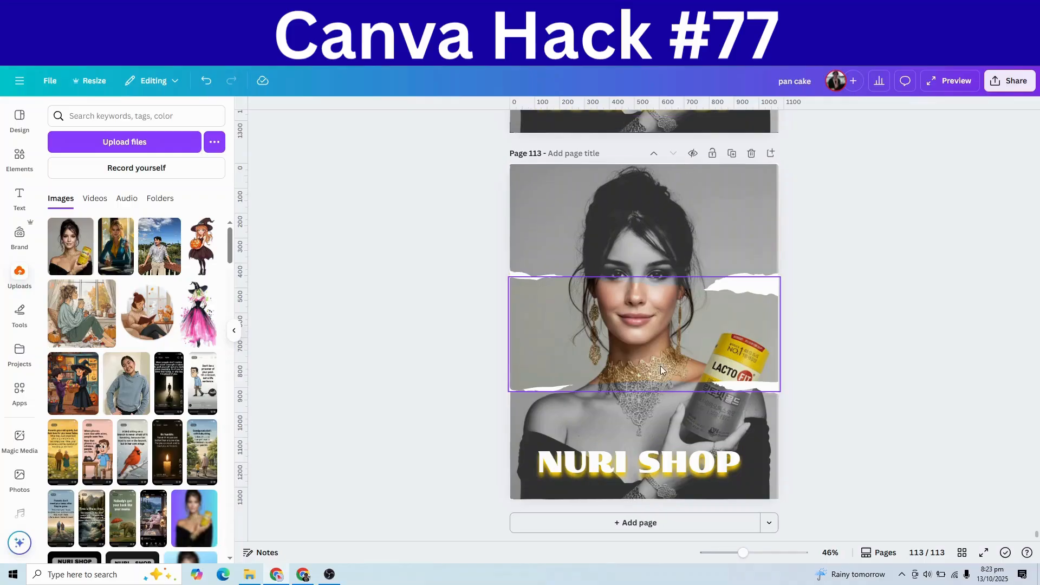
click(632, 460)
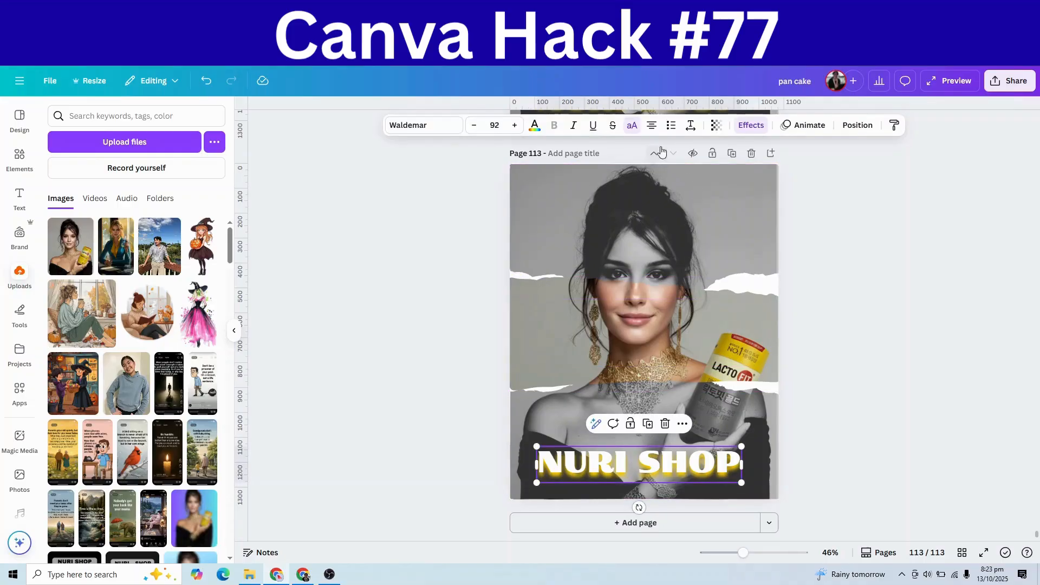
click(744, 132)
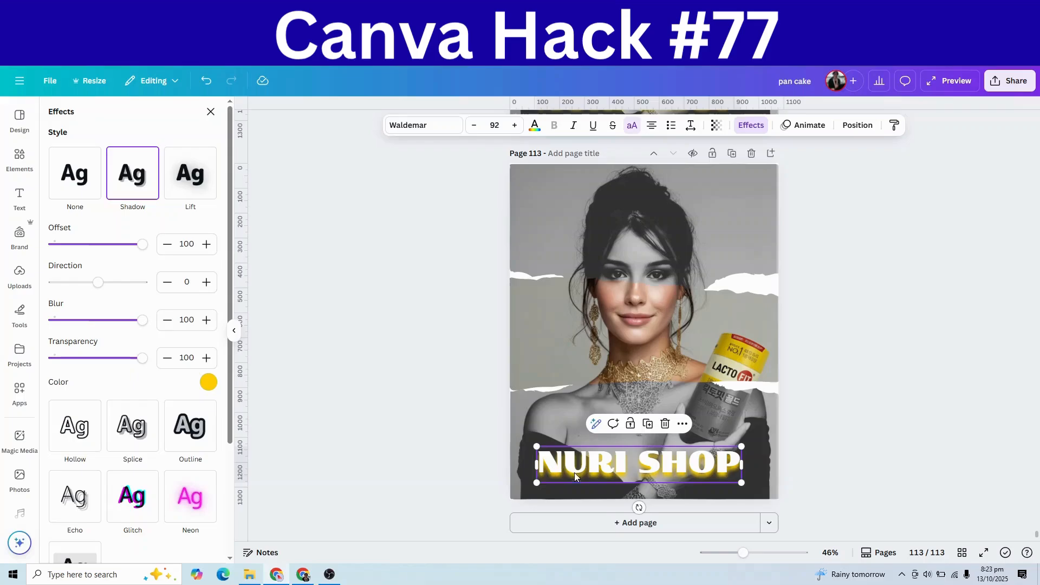
click(892, 451)
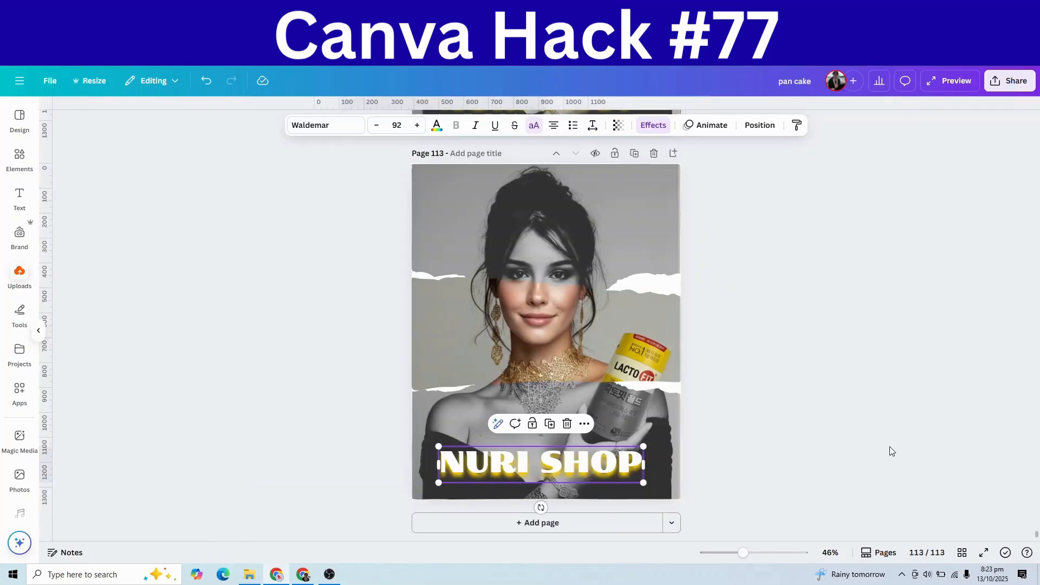
Step: Duplicate the THAT MAN cover as a blank black page 112 and bring up the Elements library
drag(986, 449, 958, 467)
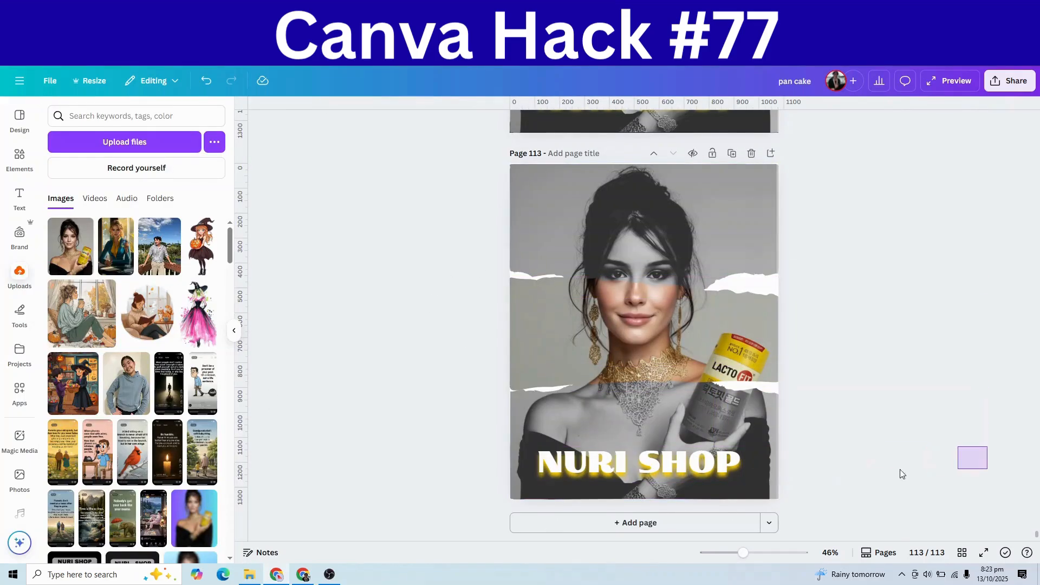
scroll(915, 464, up, 1)
scroll(915, 468, up, 10)
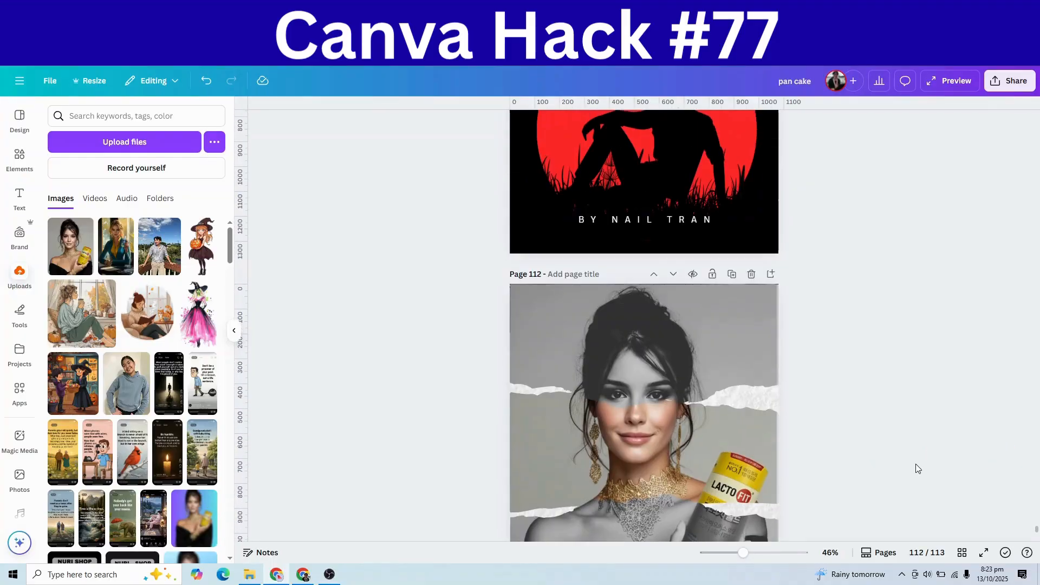
scroll(916, 468, up, 2)
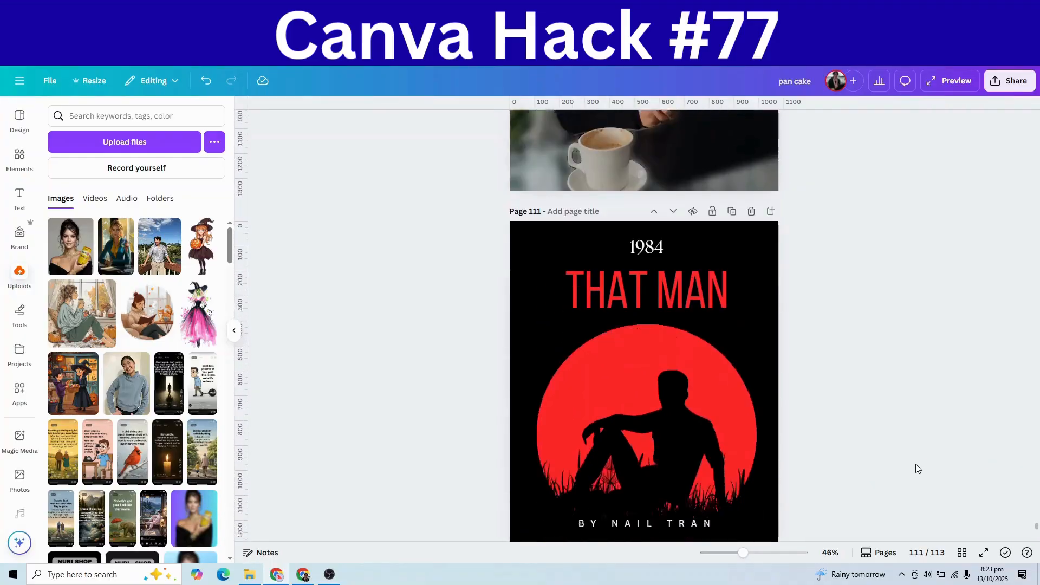
scroll(899, 461, down, 2)
click(732, 124)
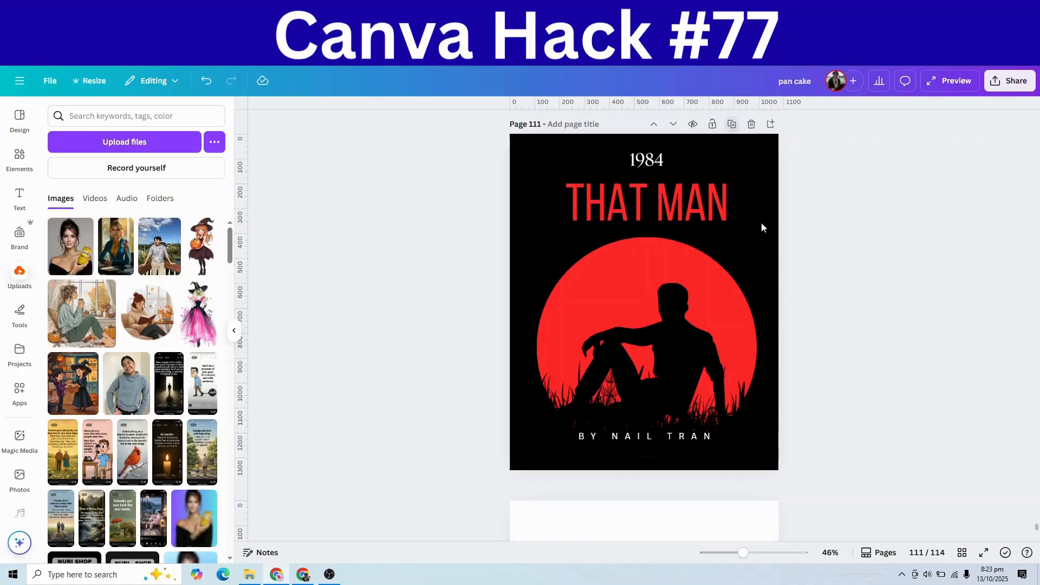
scroll(826, 329, down, 2)
scroll(824, 328, up, 4)
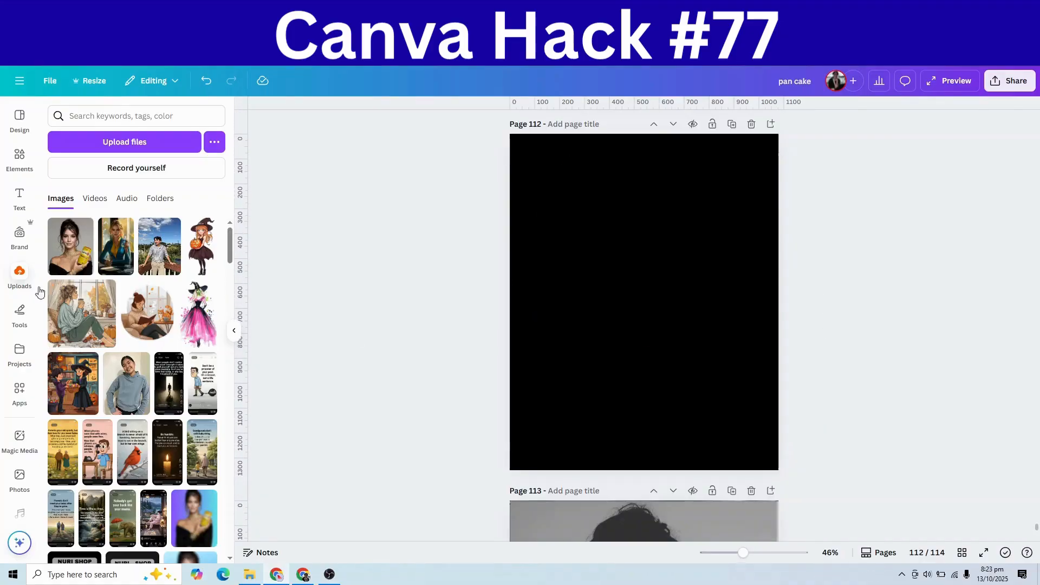
click(21, 276)
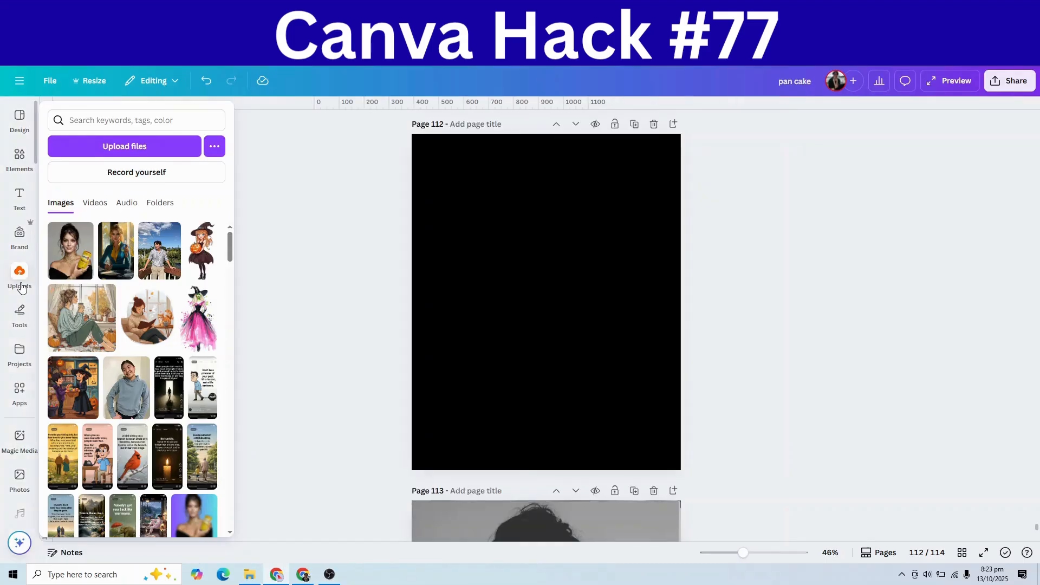
click(19, 198)
click(20, 158)
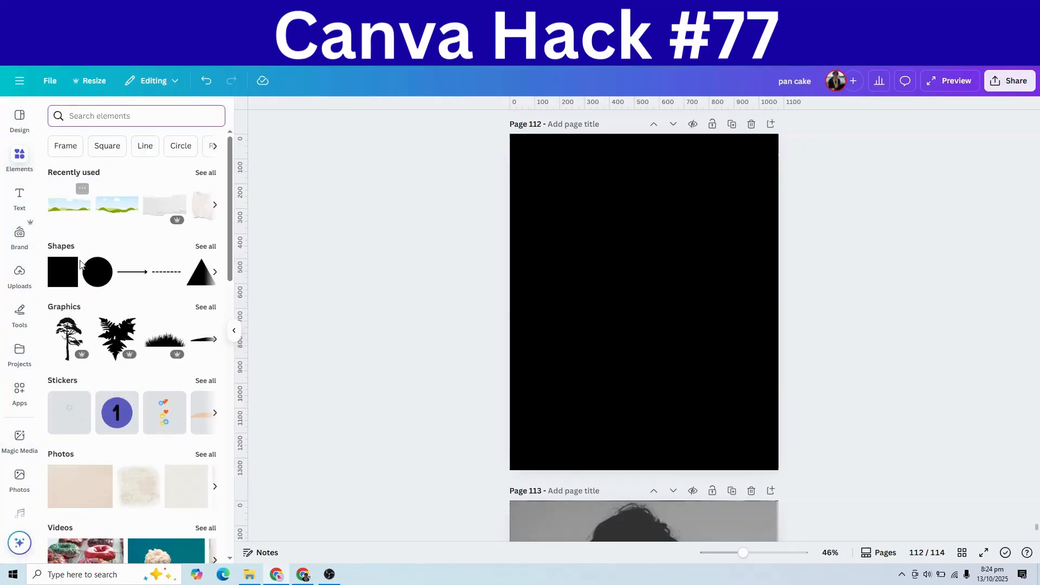
Step: Add a circle, enlarge and centre it on page 112, and fill it Cherry red (#ff2828)
click(96, 273)
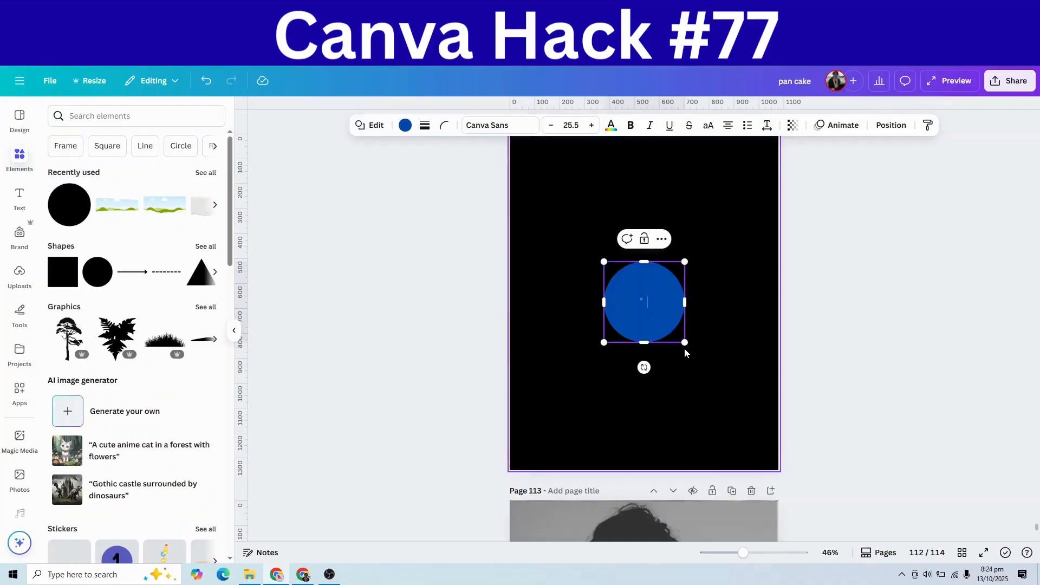
drag(685, 342, 756, 413)
drag(605, 415, 537, 437)
mouse_move(612, 355)
mouse_down()
mouse_move(604, 337)
mouse_move(629, 346)
mouse_up()
drag(544, 416, 531, 432)
drag(614, 386, 625, 391)
click(406, 131)
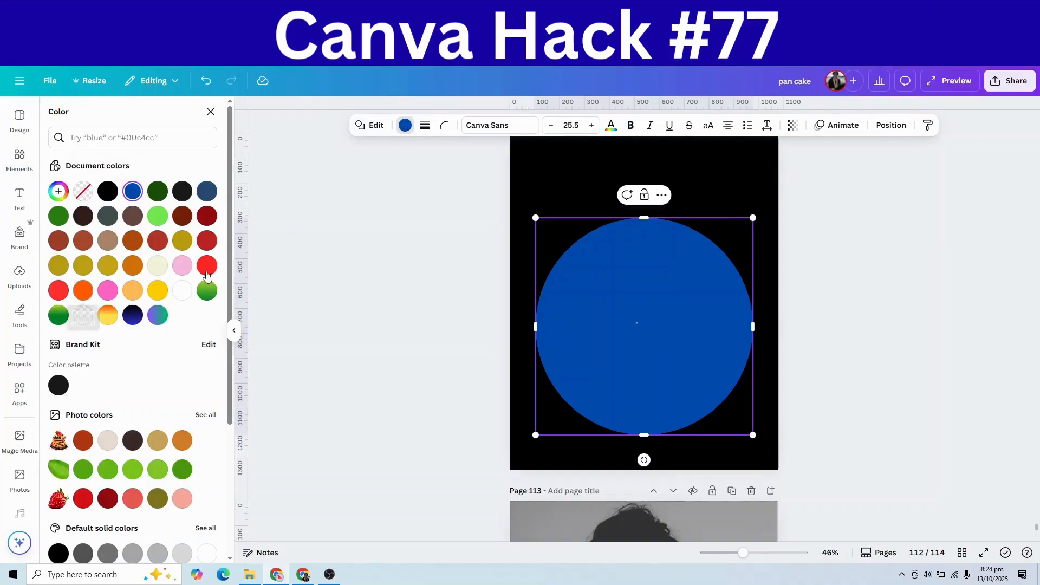
click(208, 267)
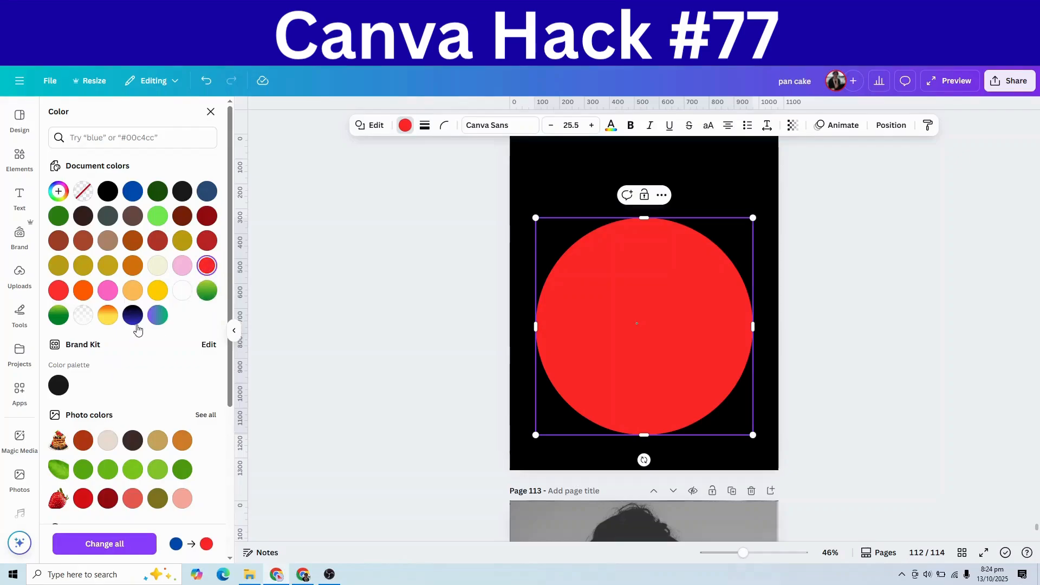
scroll(138, 329, down, 3)
scroll(140, 327, up, 3)
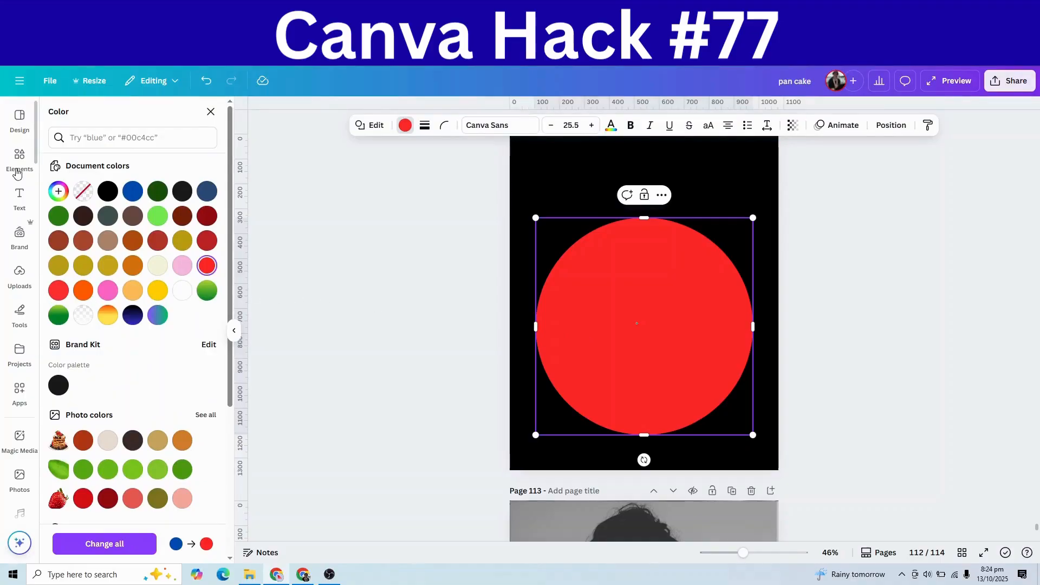
click(17, 163)
Step: Add a 'black grass' silhouette along the circle's bottom edge, enlarging the circle to 949 by 949
click(112, 116)
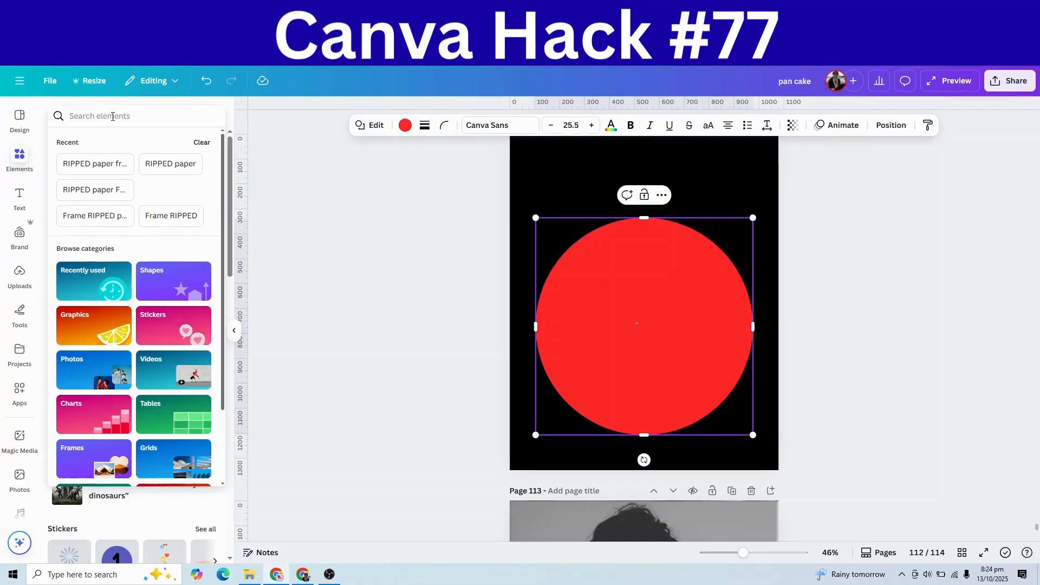
text(ba)
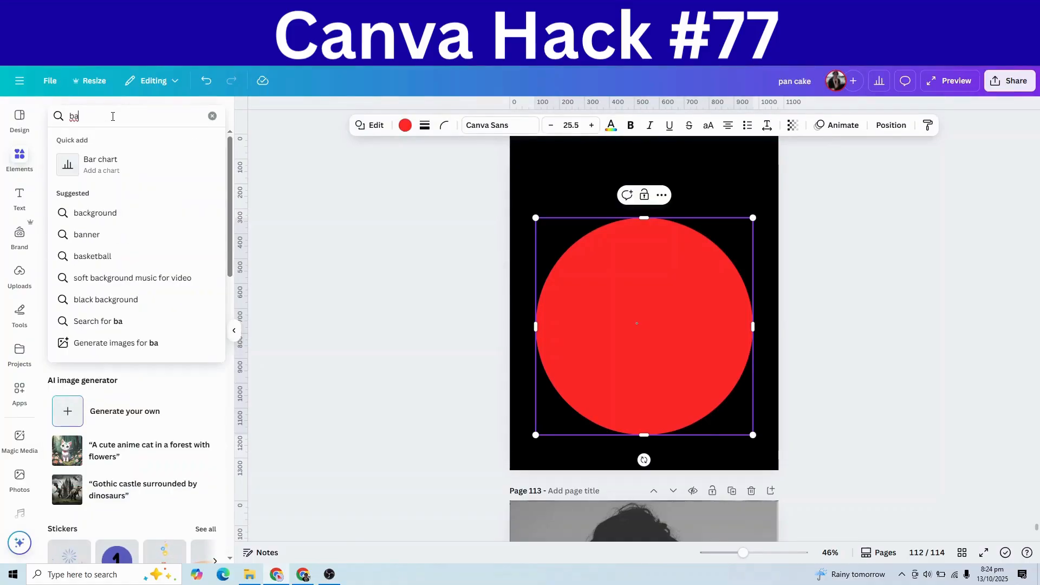
key(BackSpace)
text(la)
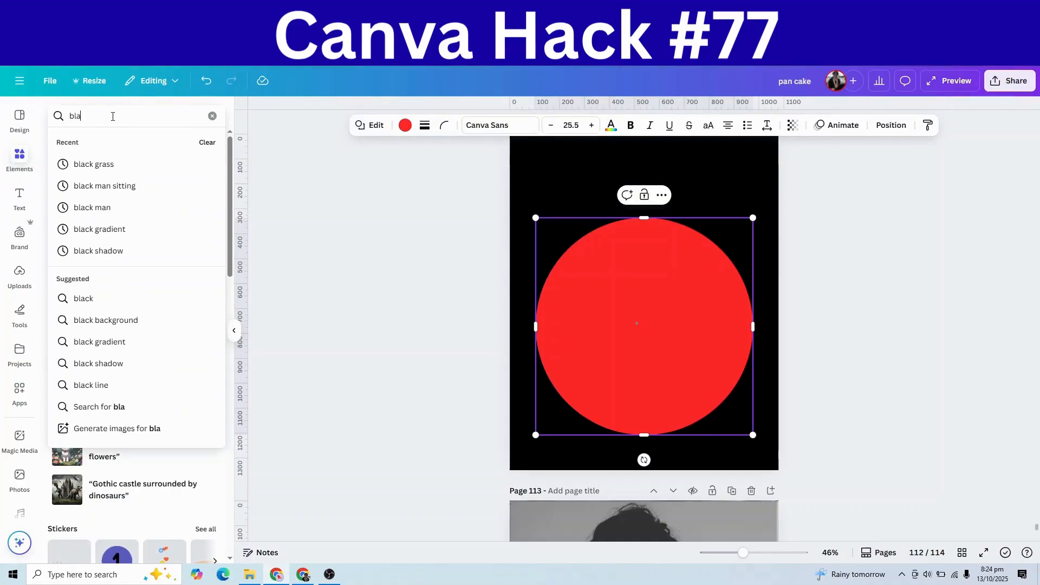
text(ck gr)
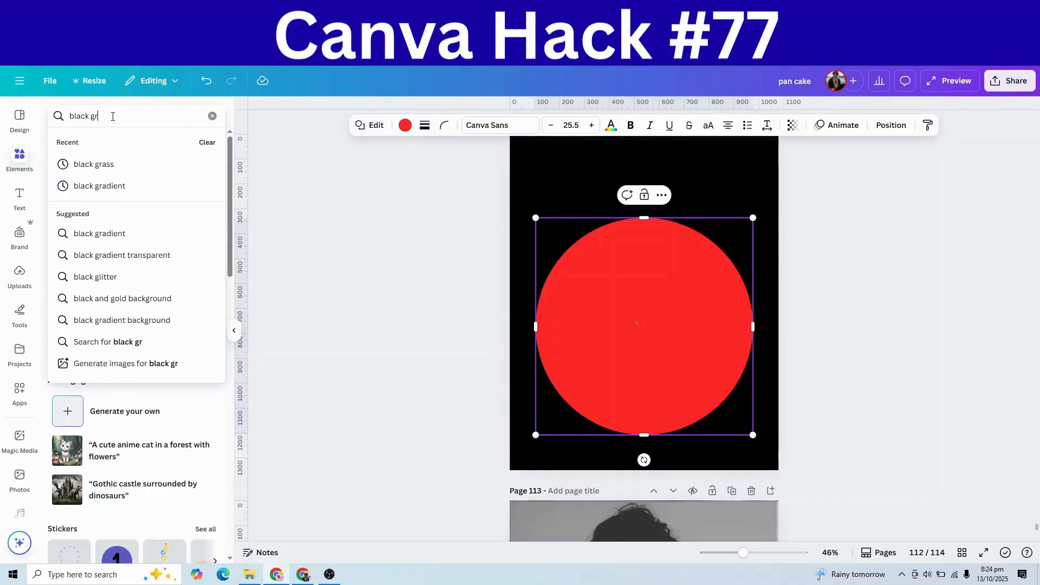
text(ass)
key(Return)
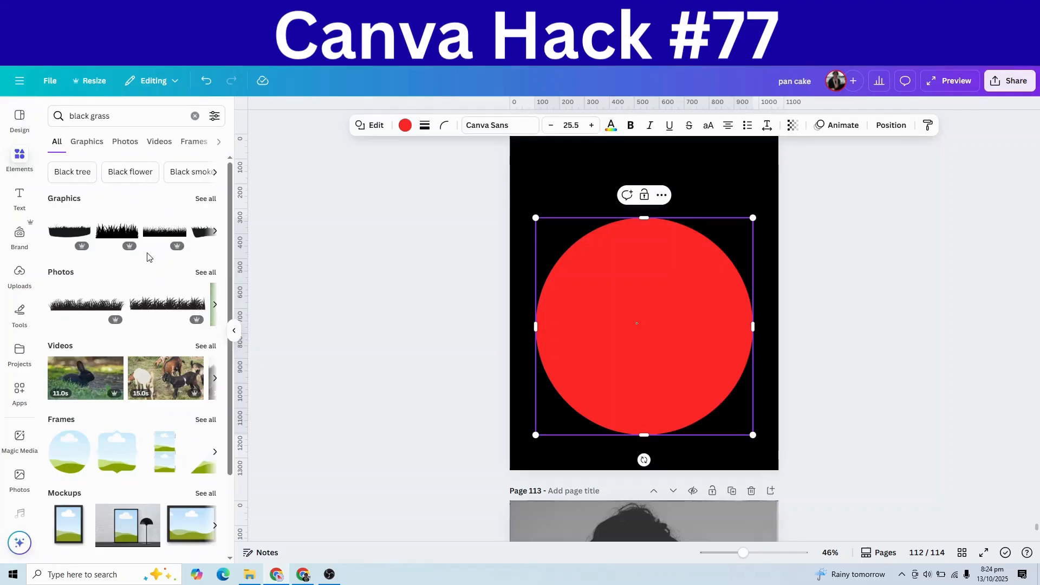
click(155, 239)
drag(669, 353, 662, 427)
click(698, 319)
drag(755, 217, 773, 217)
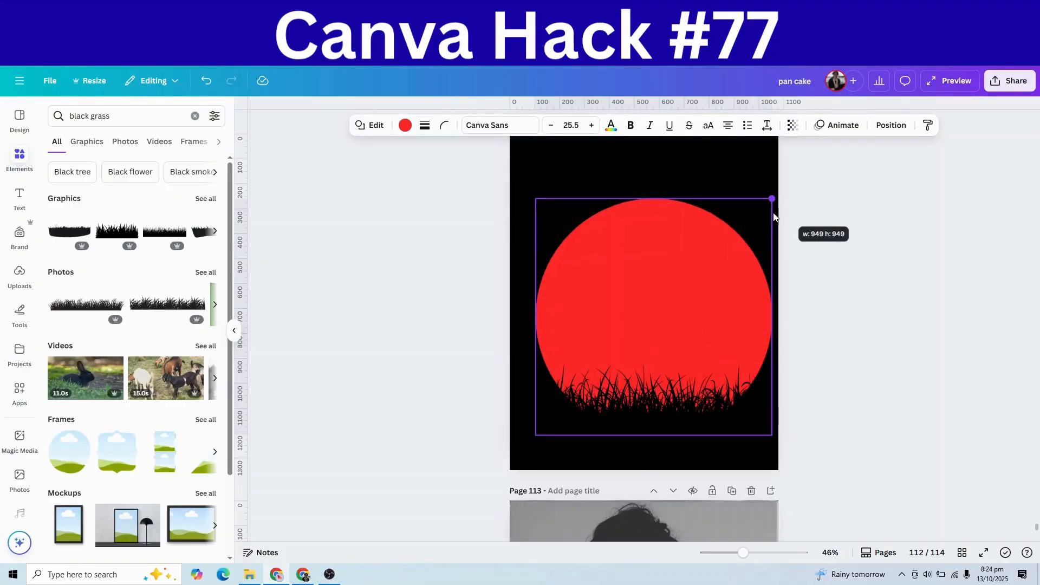
drag(687, 257, 678, 281)
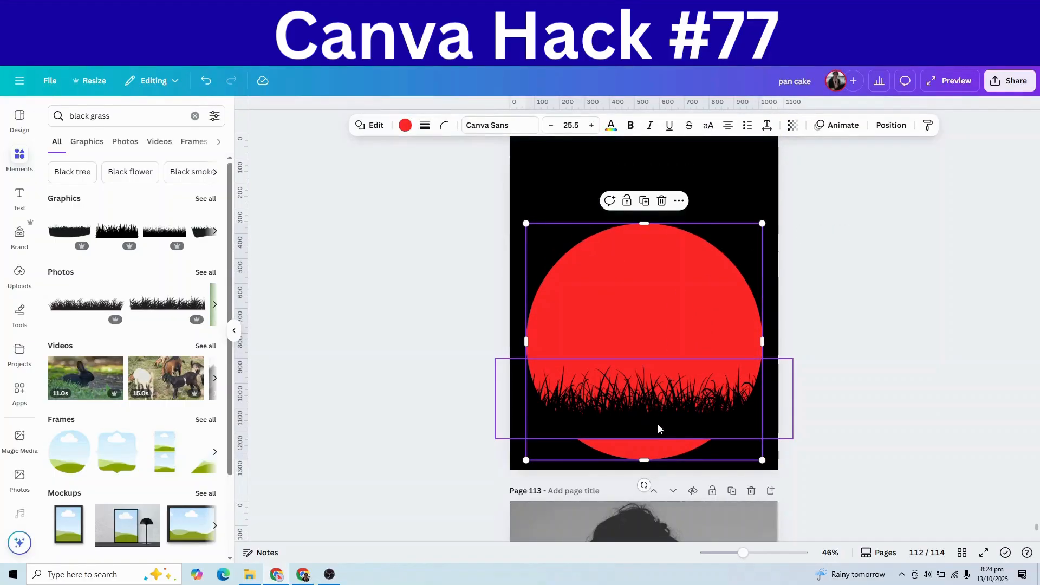
mouse_move(658, 429)
mouse_down()
mouse_move(653, 462)
mouse_move(655, 445)
mouse_up()
Step: Add the recently used seated-man silhouette, shrink it slightly and set it above the grass
click(838, 443)
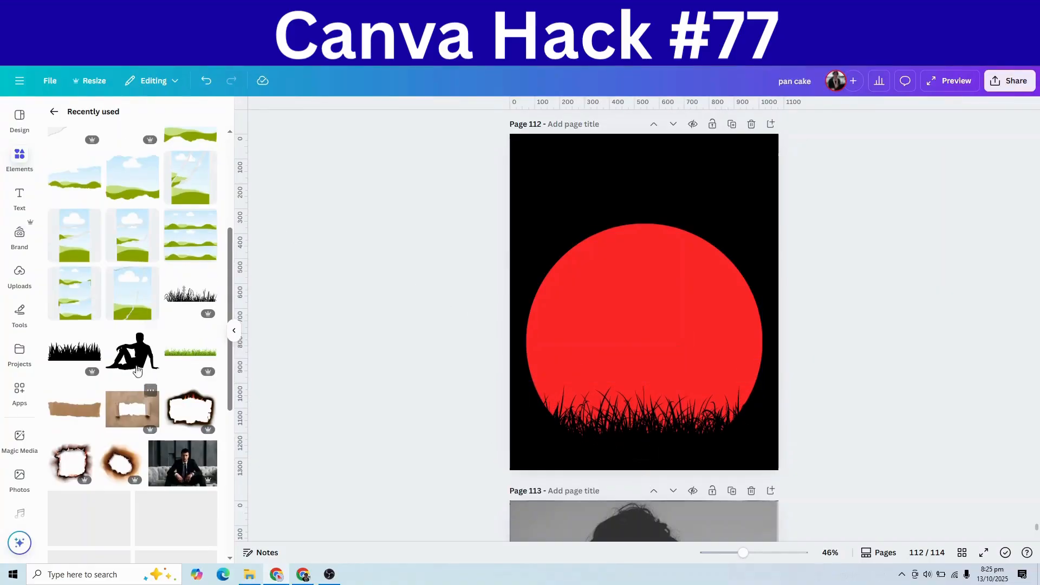
click(135, 358)
drag(646, 332, 646, 369)
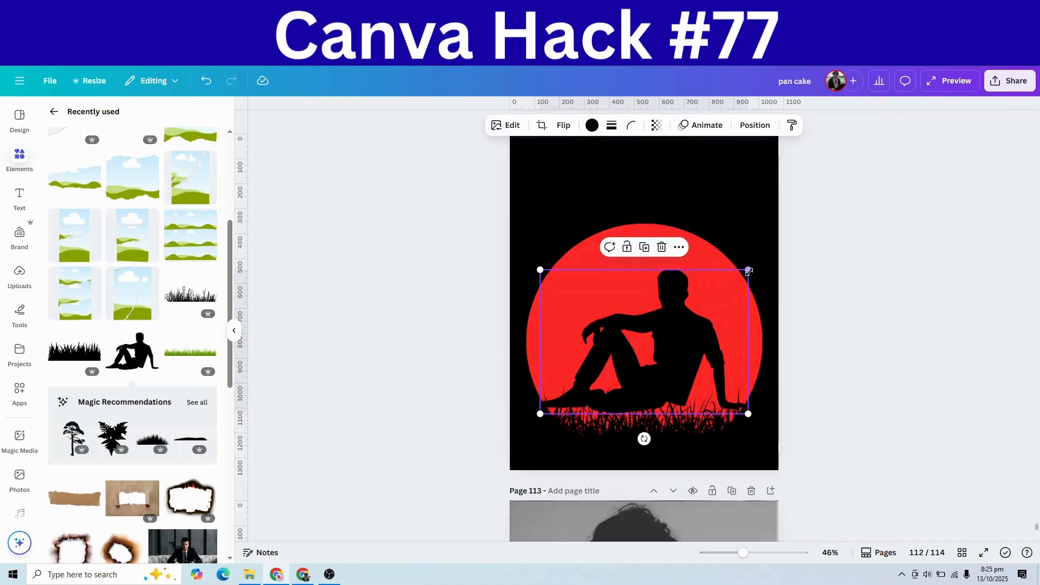
drag(749, 269, 741, 275)
drag(677, 334, 683, 340)
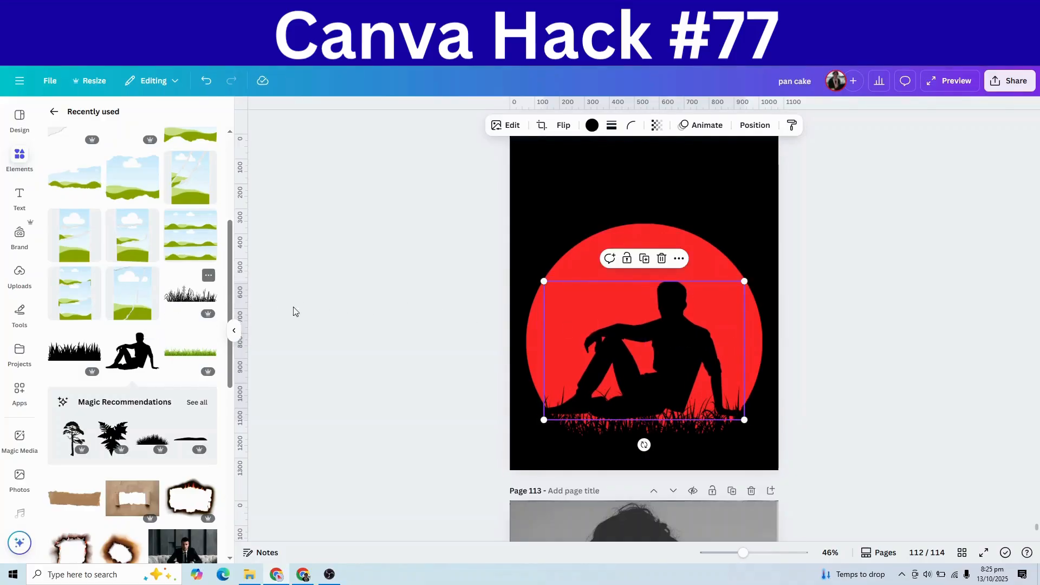
Step: Add another grass graphic at the circle's bottom and layer it in front of the seated man
click(190, 294)
drag(625, 328, 624, 416)
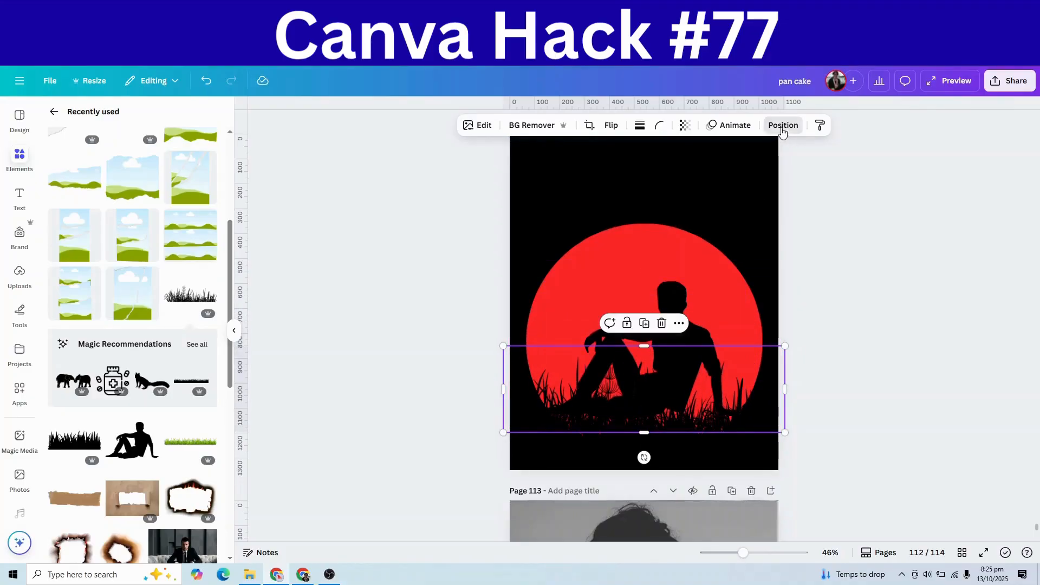
click(784, 126)
drag(179, 218, 179, 241)
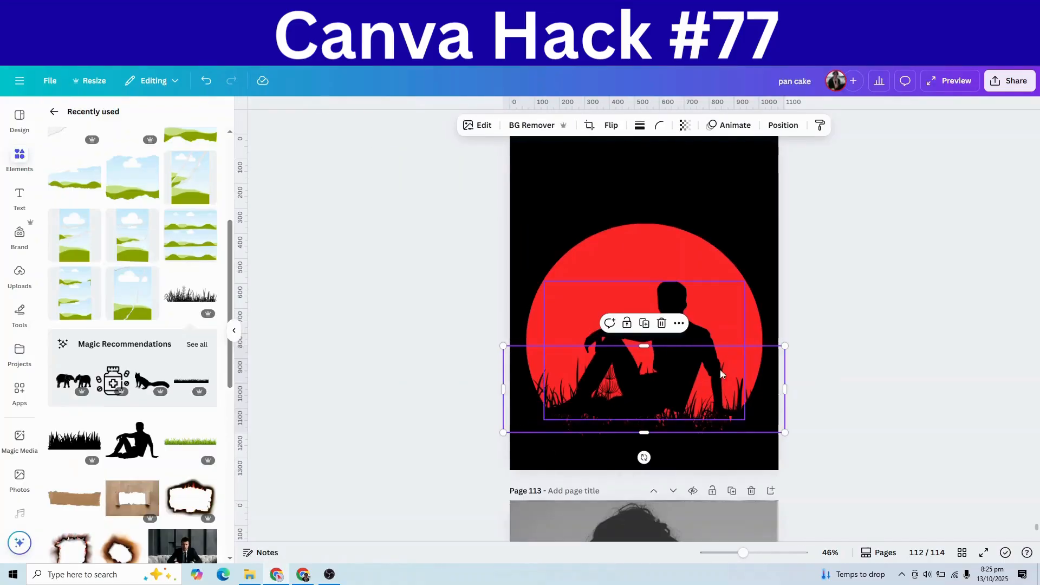
click(700, 329)
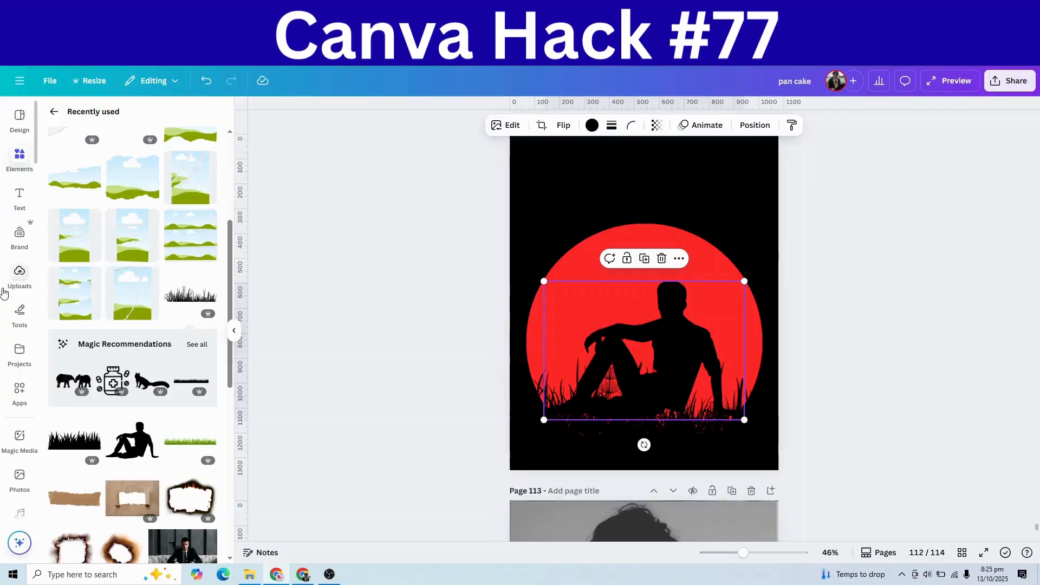
click(18, 211)
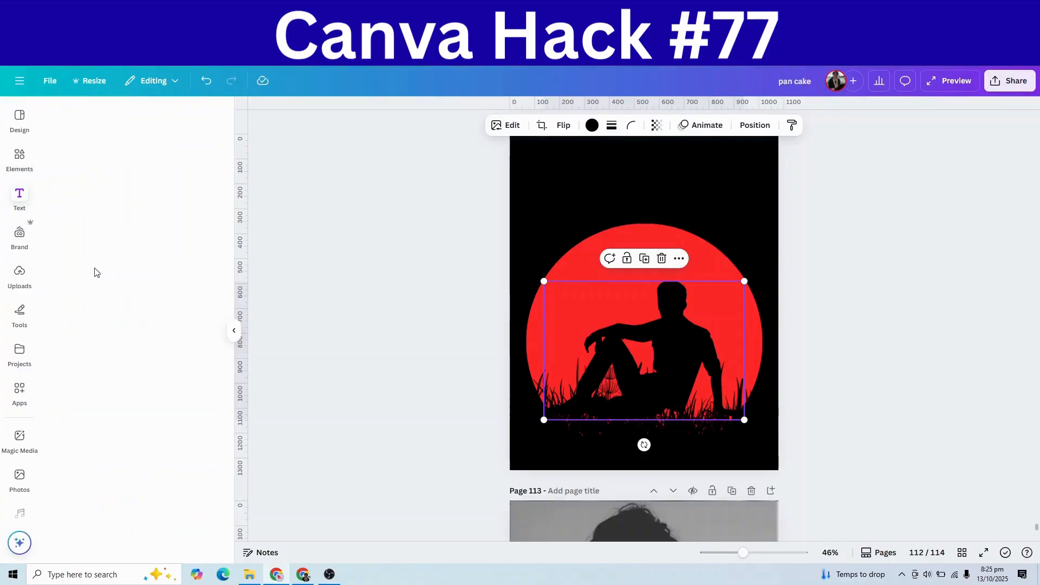
Step: Add a heading reading 'that man', made uppercase and set in Bebas Neue
click(111, 287)
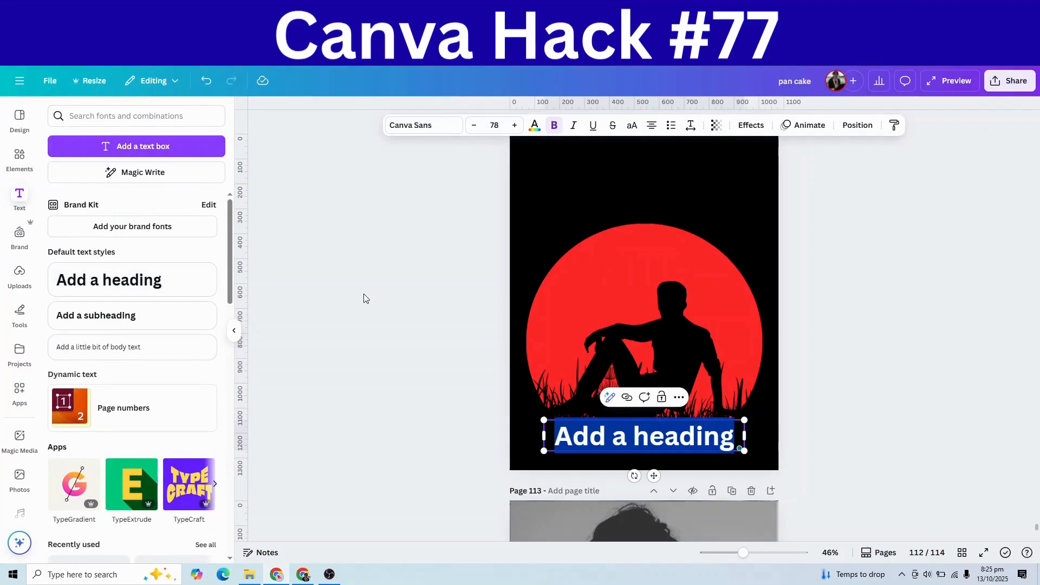
text(that man)
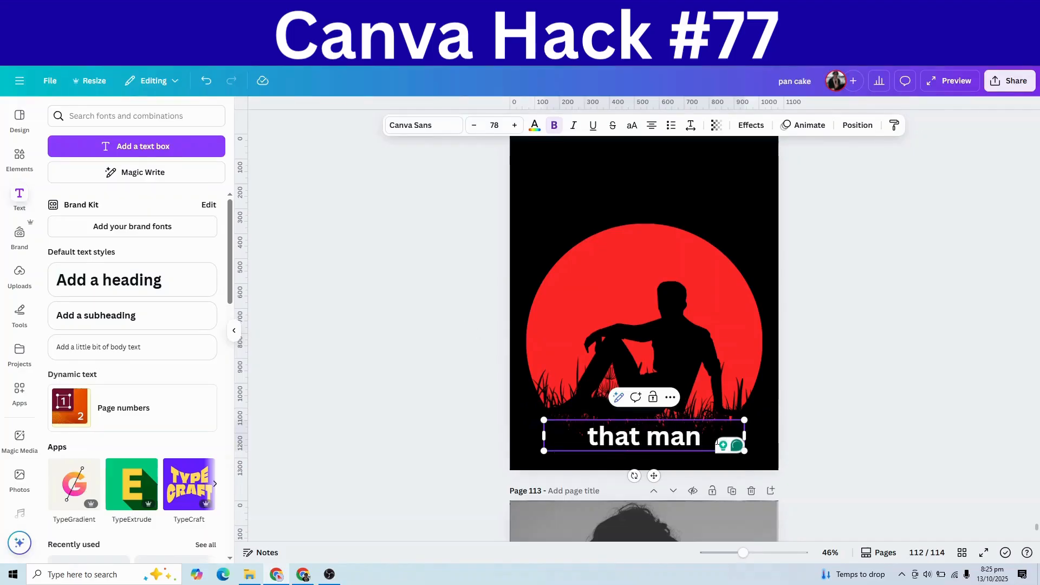
key(ctrl+a)
click(632, 125)
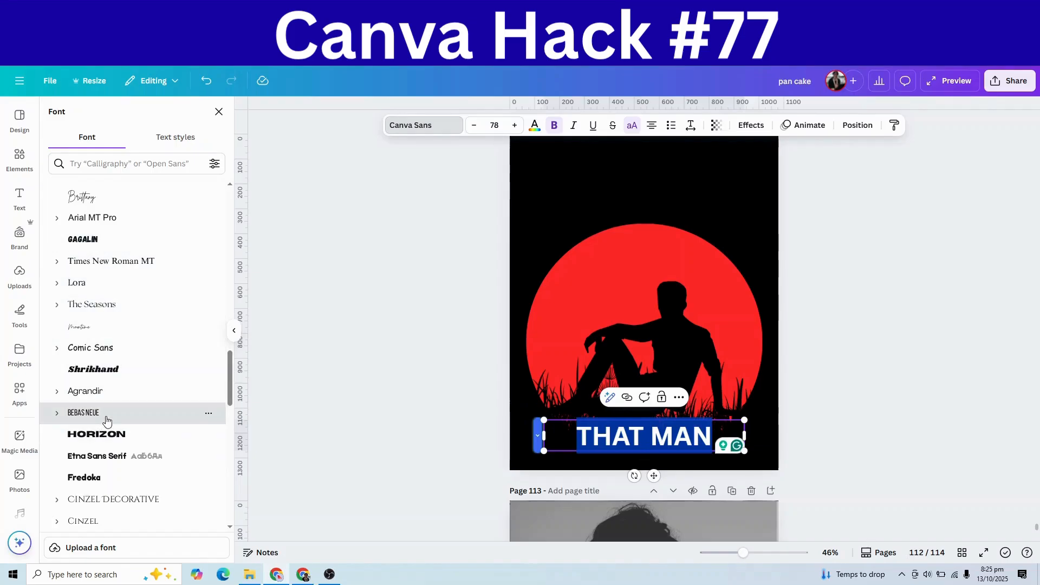
click(78, 413)
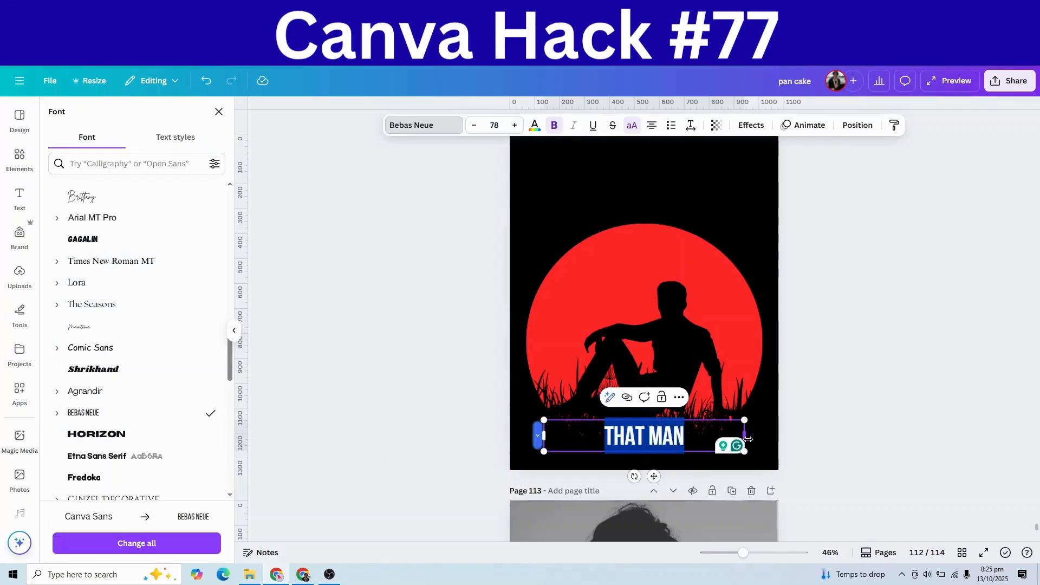
key(Right)
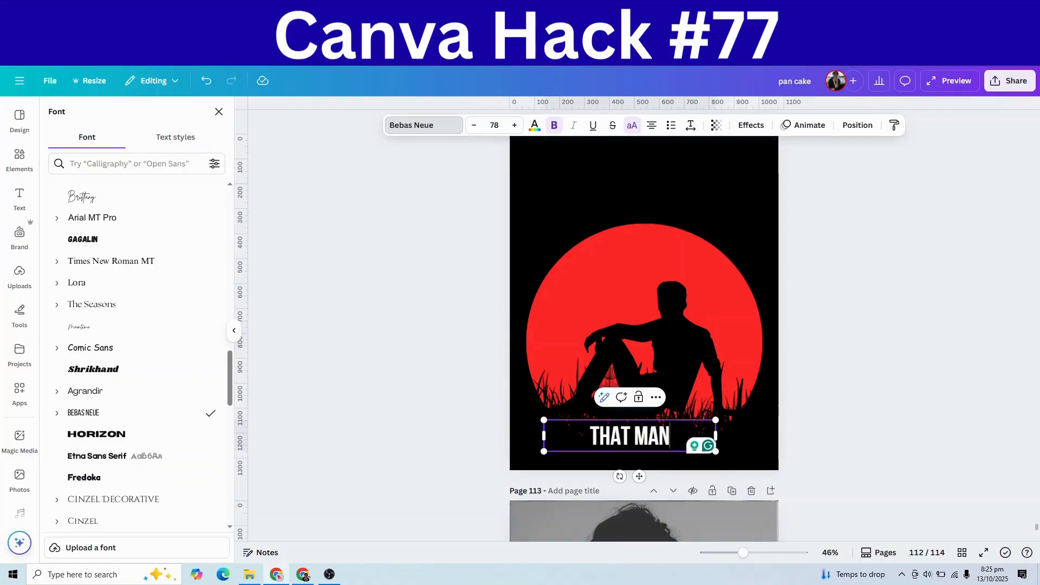
Step: Colour the THAT MAN heading text red
key(ctrl+a)
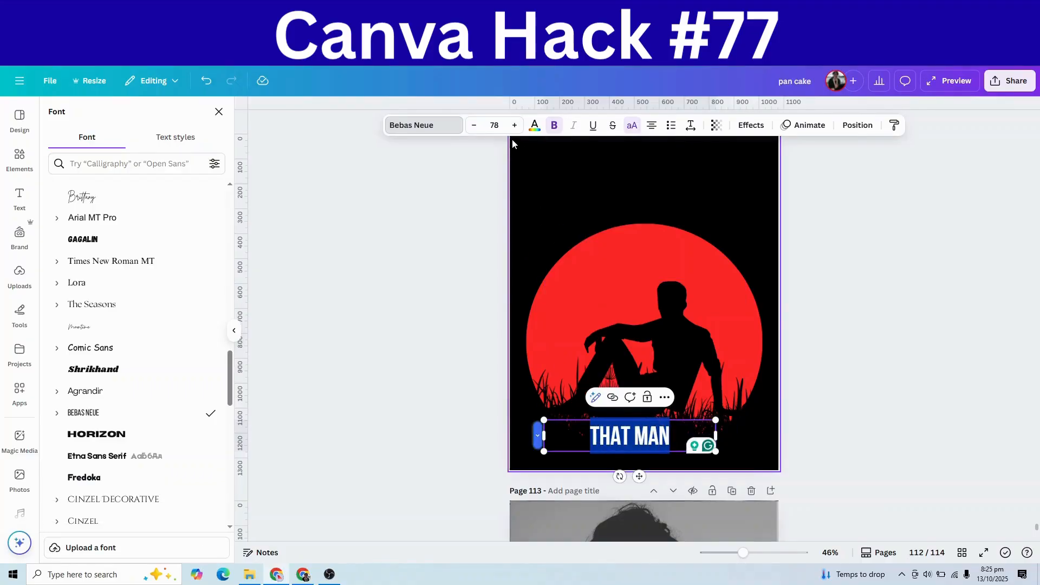
click(535, 125)
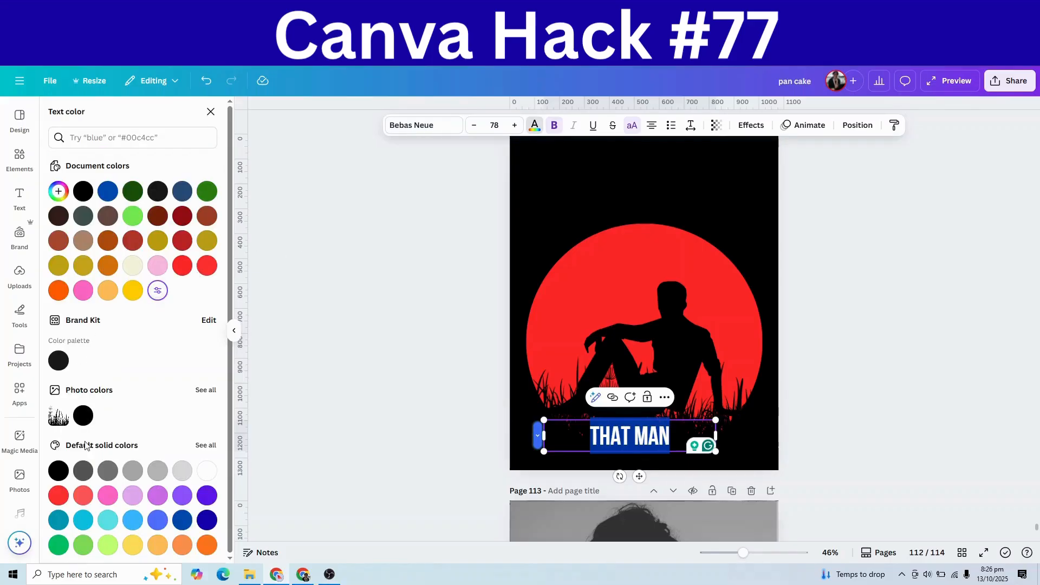
click(182, 266)
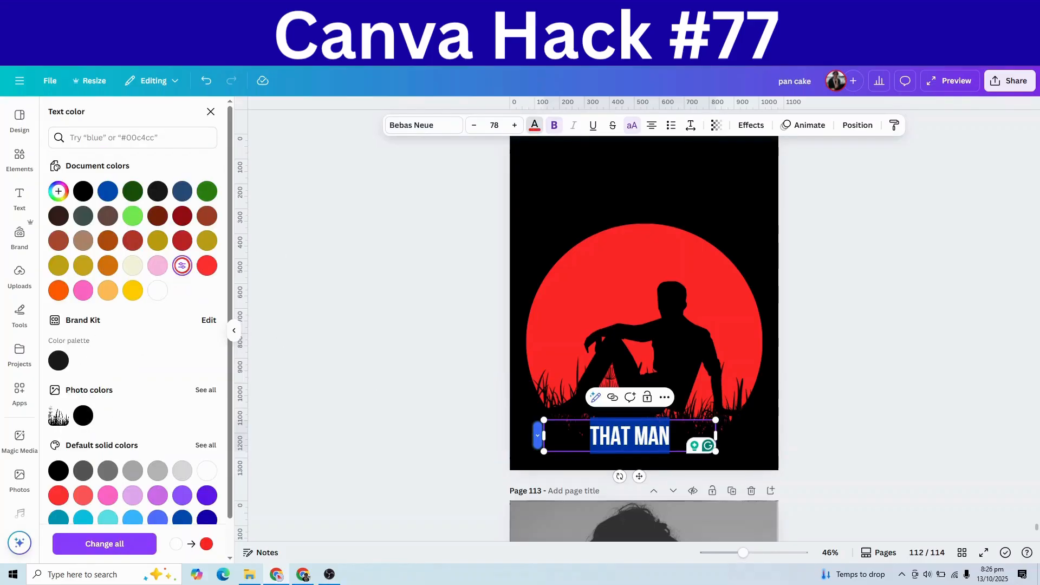
key(Escape)
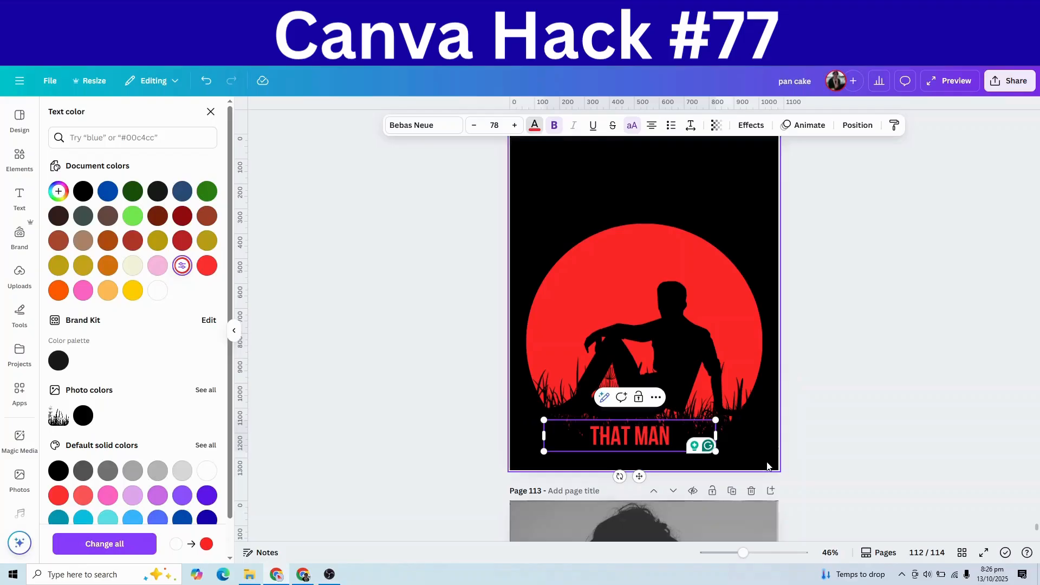
Step: Move THAT MAN to the top, centred above the red circle, and add a placeholder subheading
click(687, 439)
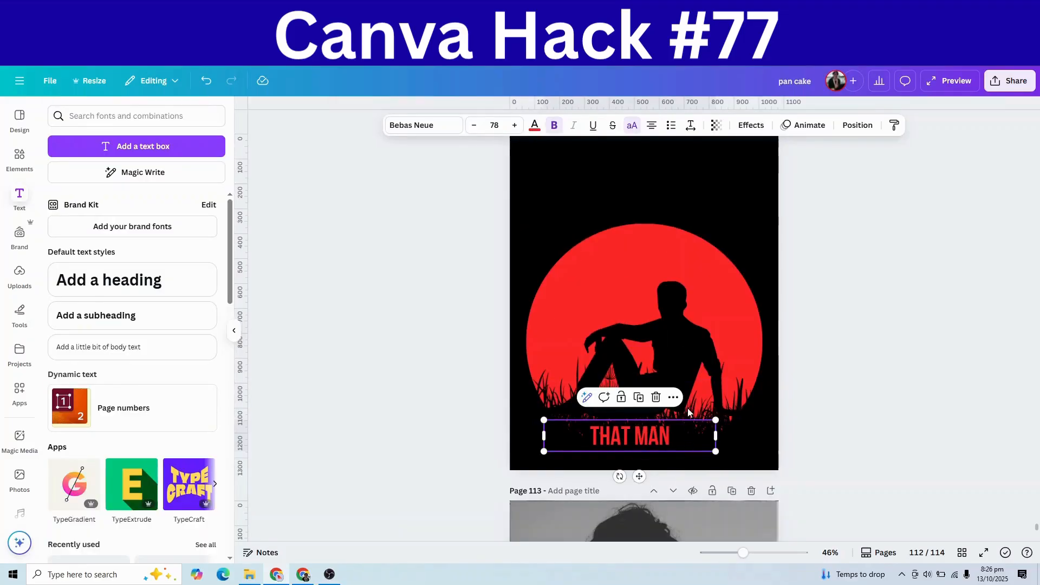
drag(686, 437, 764, 177)
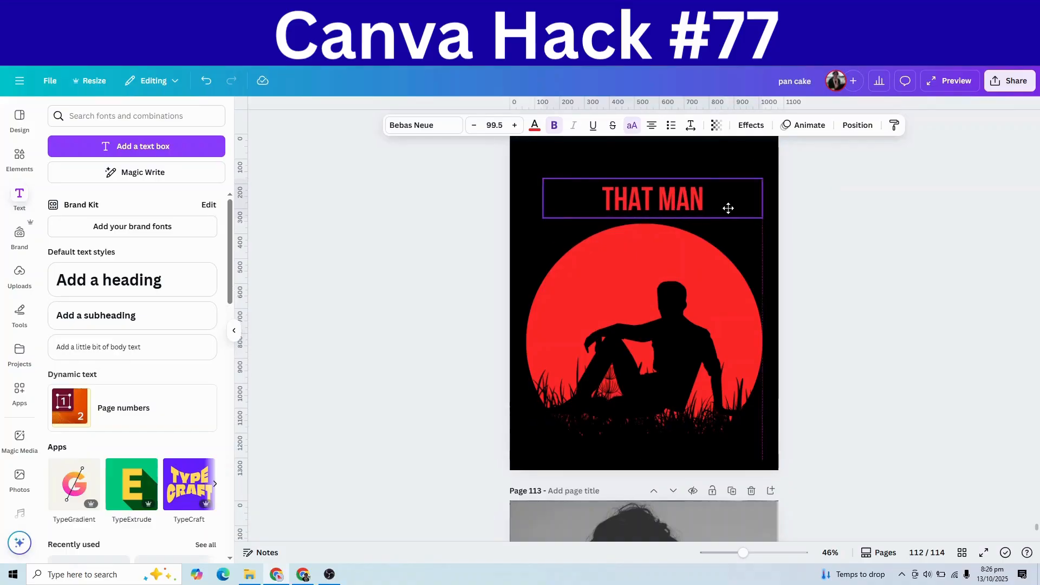
drag(728, 208, 722, 210)
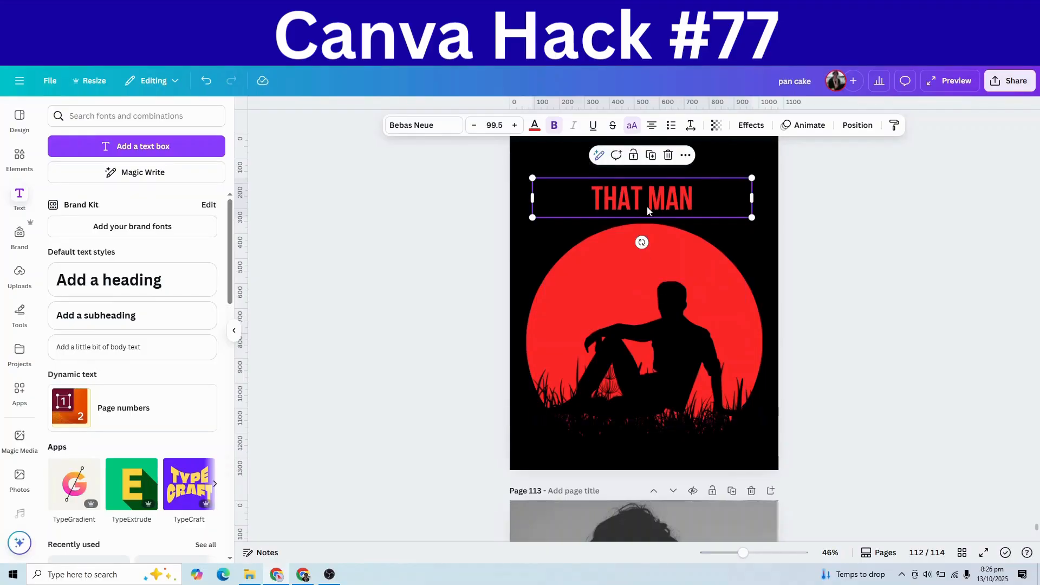
click(91, 316)
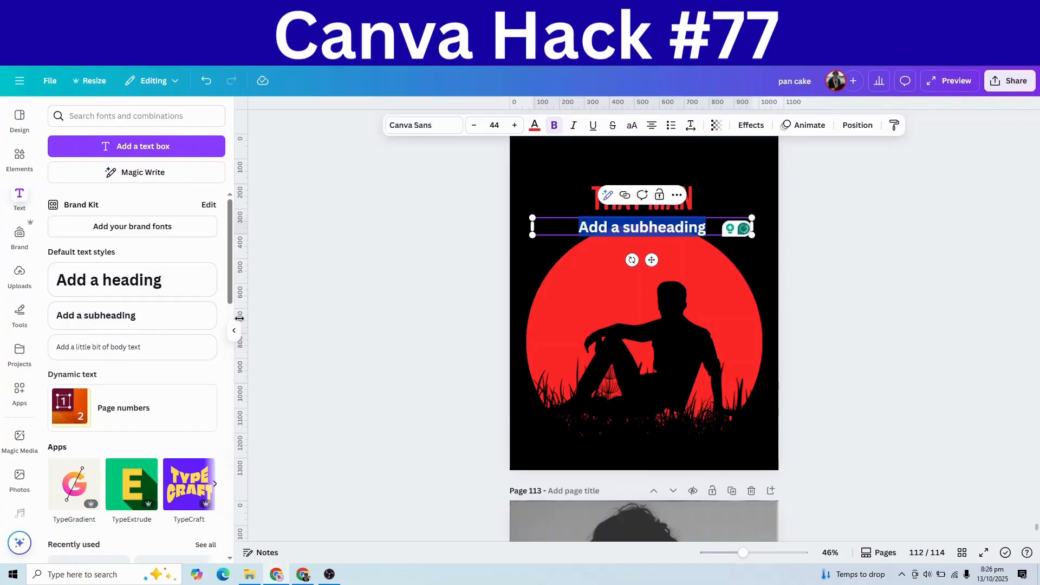
Step: Replace the placeholder with 1984, lower the red circle, and move 1984 above THAT MAN
key(BackSpace)
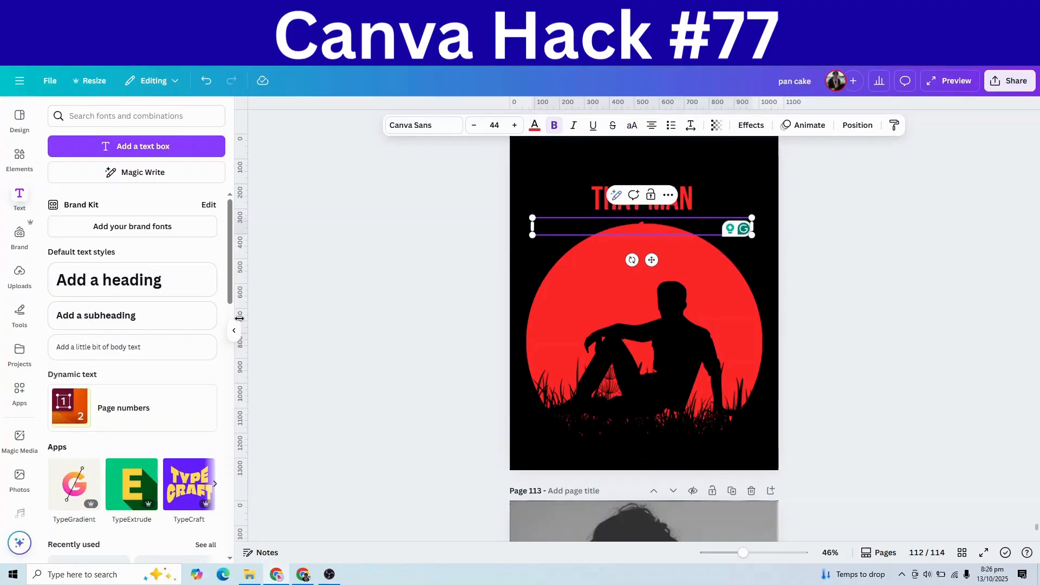
text(1994)
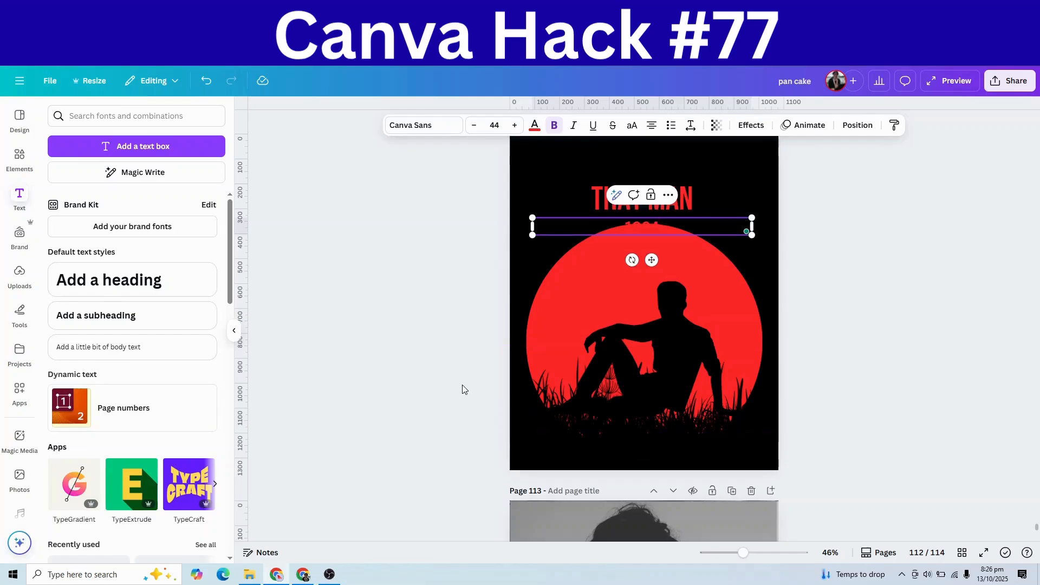
click(670, 235)
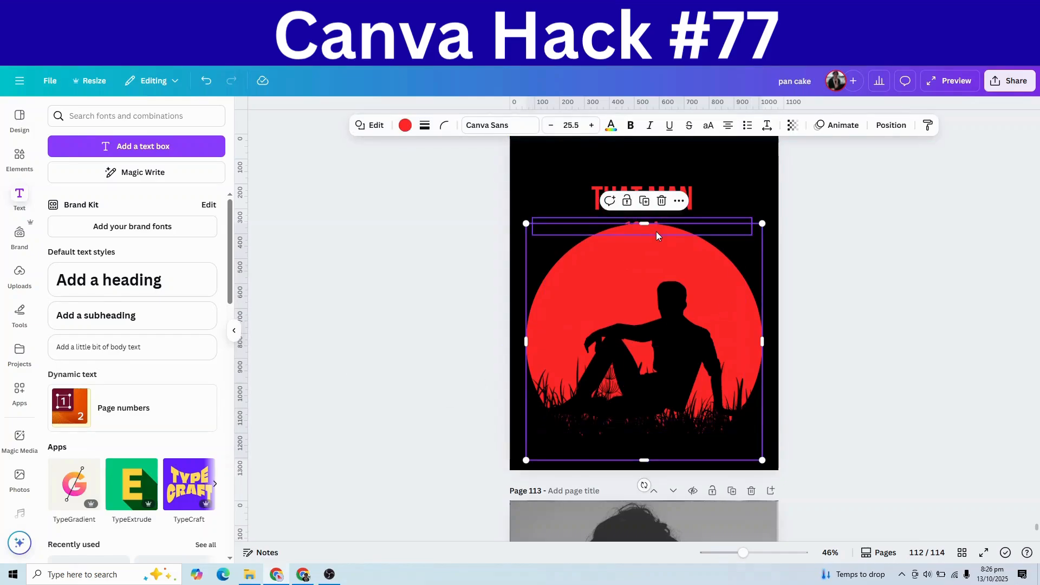
drag(656, 234, 663, 267)
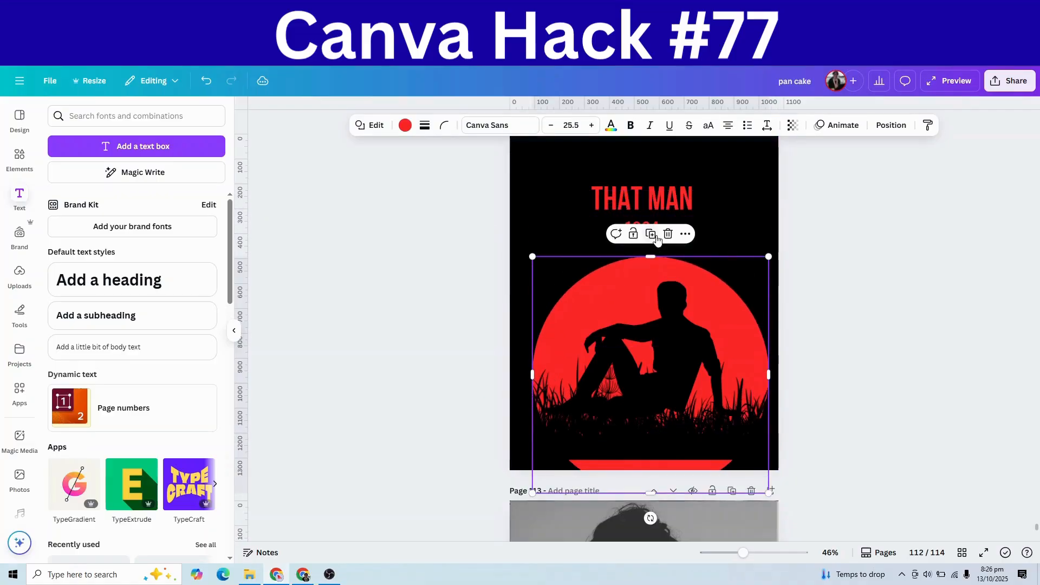
click(671, 232)
drag(671, 231, 669, 163)
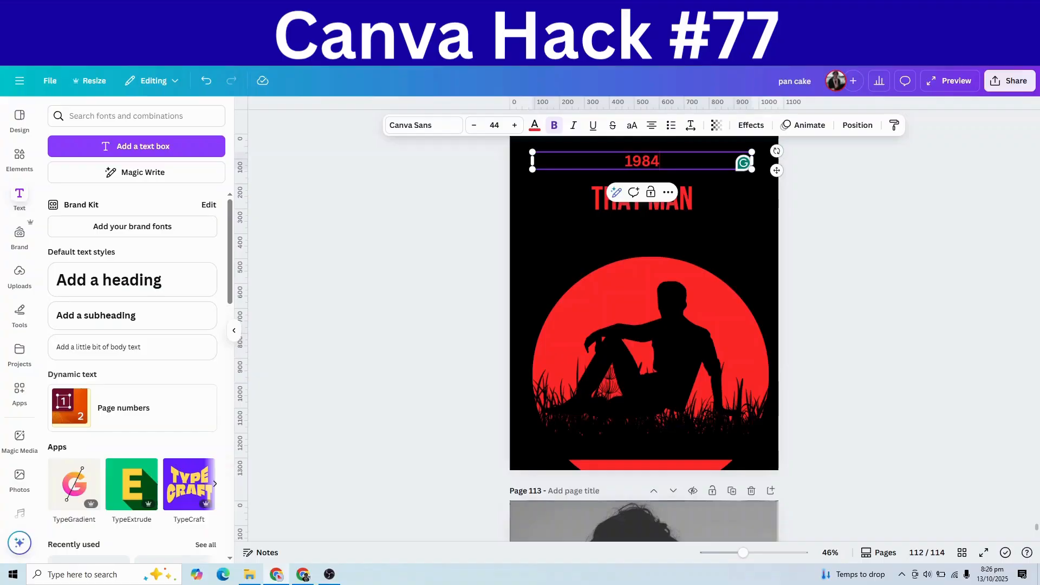
Step: Make the 1984 text white and re-centre the red circle
double_click(667, 163)
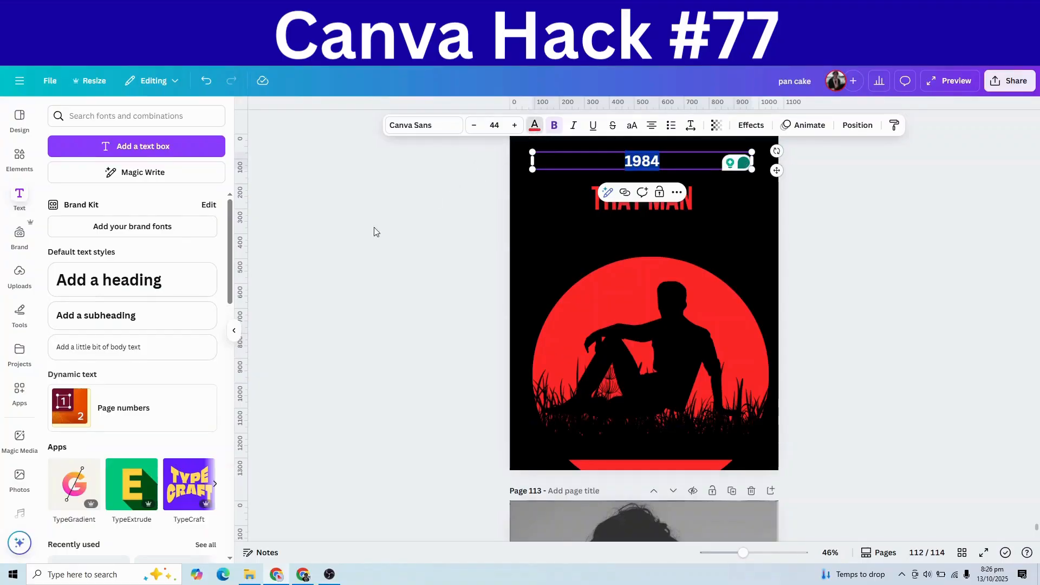
click(157, 291)
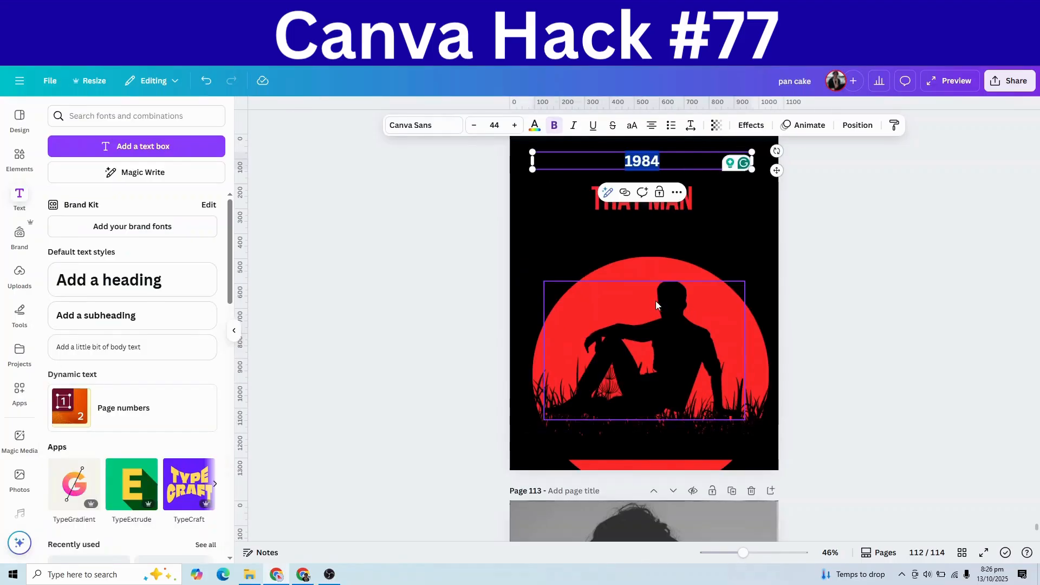
click(662, 276)
drag(655, 247, 653, 240)
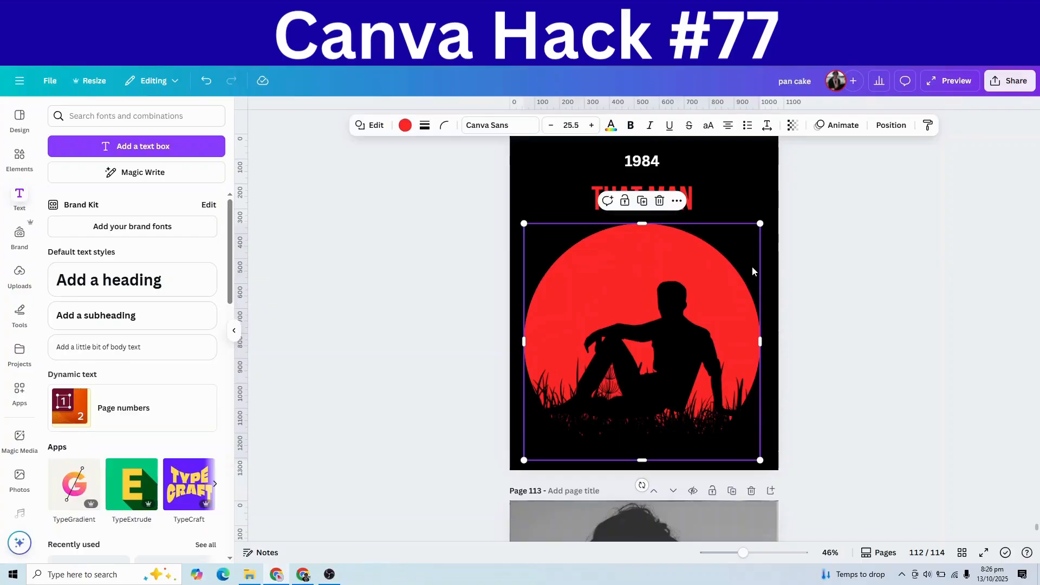
Step: Enlarge the THAT MAN heading and re-centre it horizontally
click(687, 204)
drag(748, 176, 779, 172)
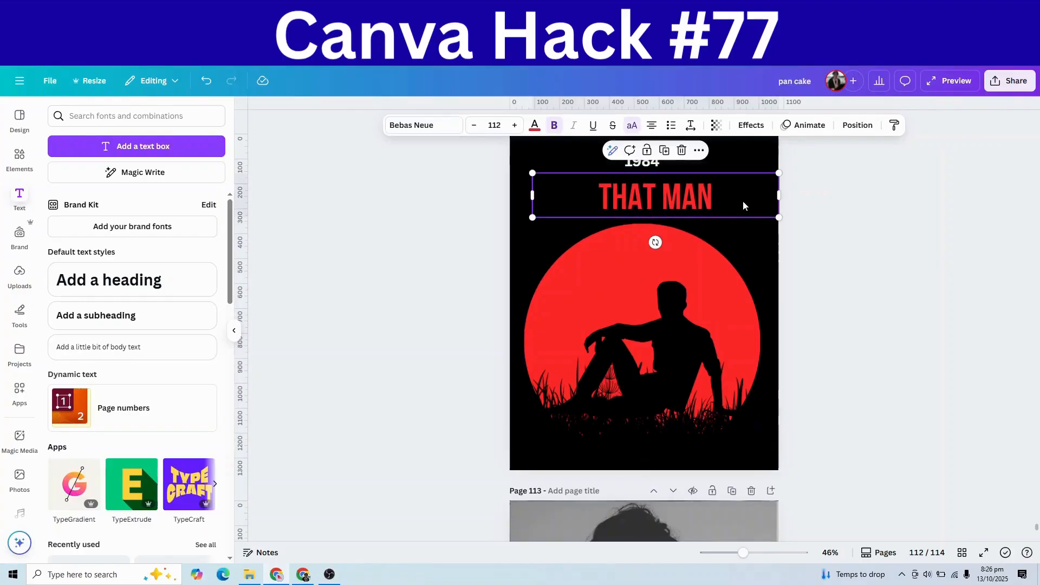
drag(743, 202, 726, 202)
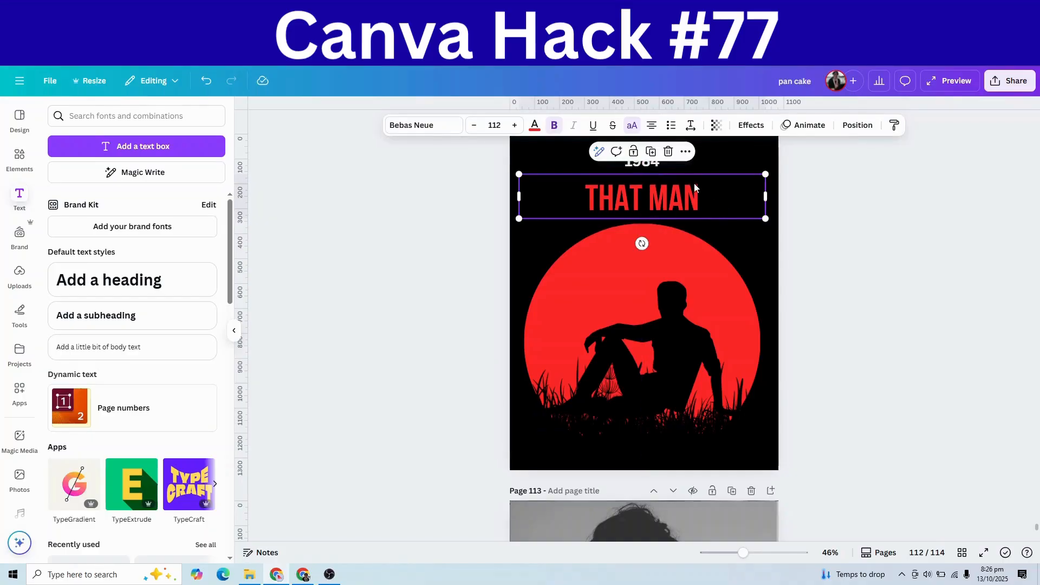
Step: Restyle the 1984 line in The Seasons font, enlarged slightly to size 46.3
click(671, 167)
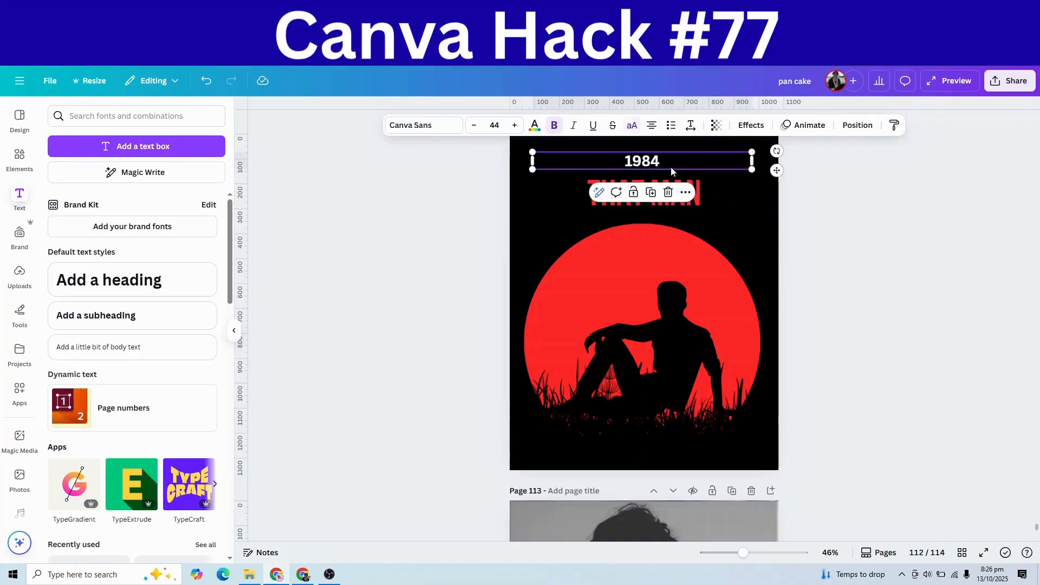
click(671, 166)
double_click(670, 166)
click(418, 125)
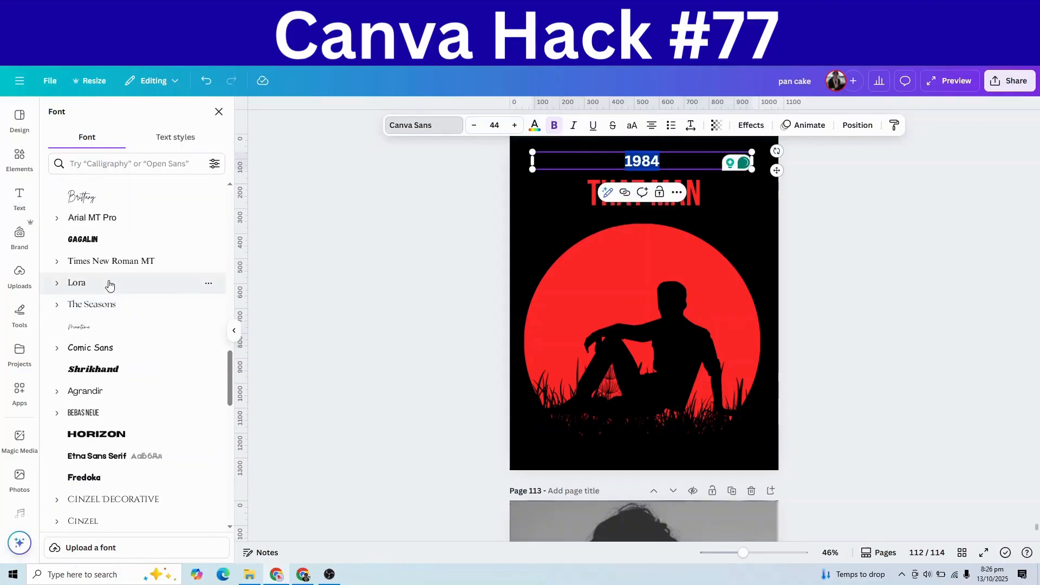
click(104, 306)
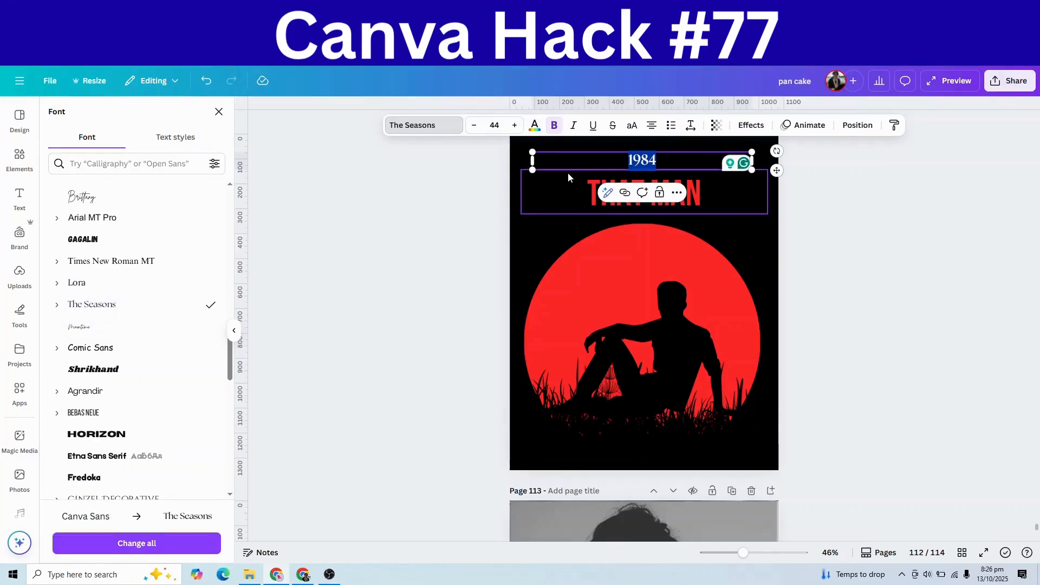
drag(533, 152, 521, 151)
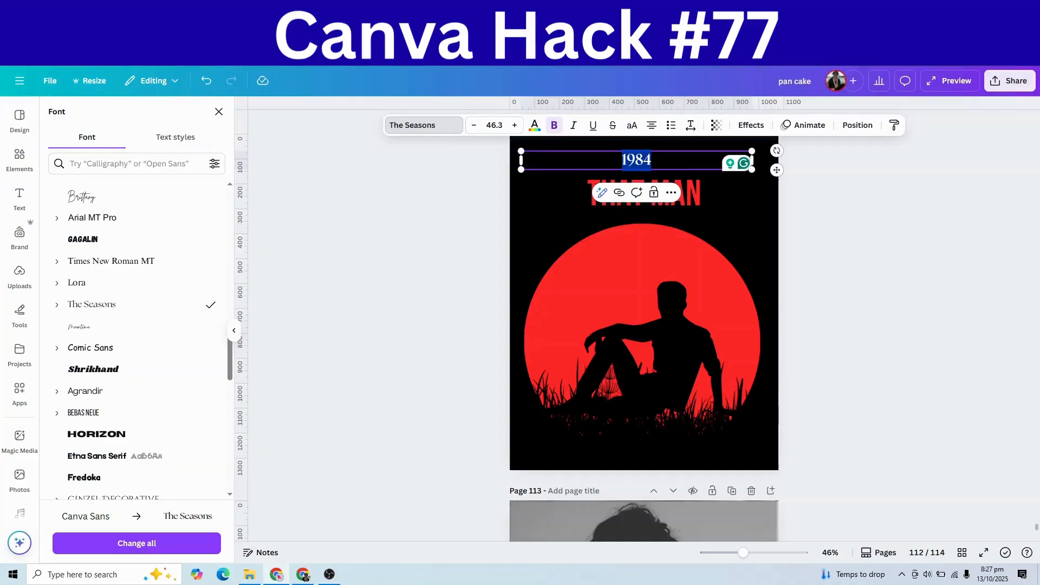
click(684, 161)
click(886, 221)
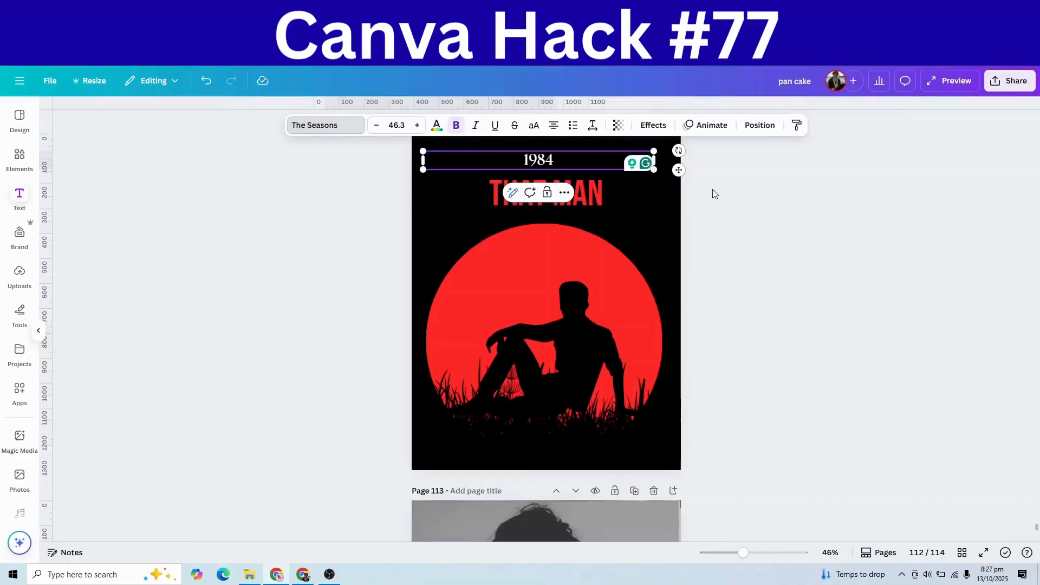
click(874, 232)
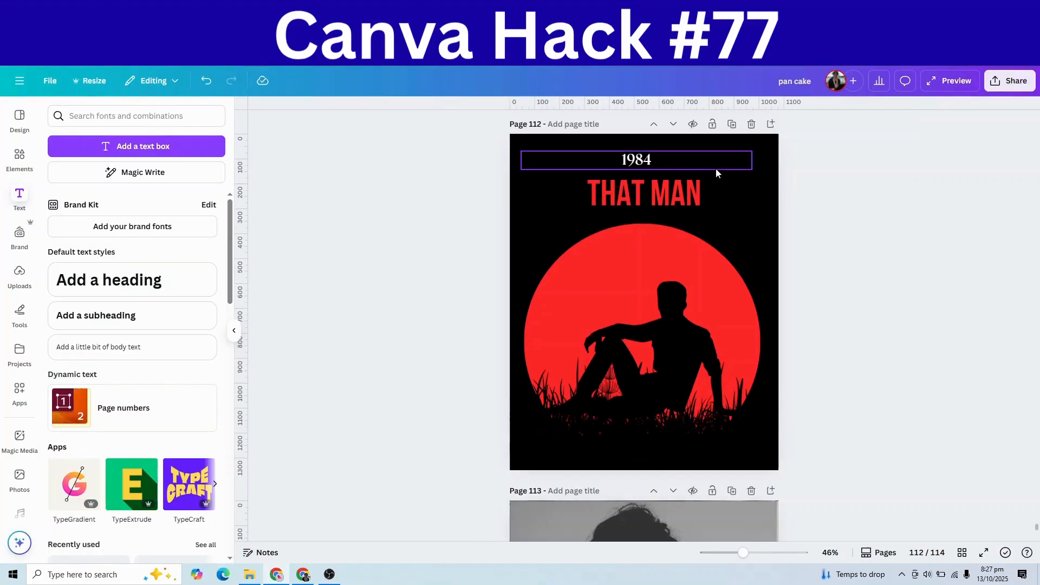
Step: Duplicate the 1984 line at the bottom and retype it as the author credit line
drag(710, 164, 677, 452)
click(651, 192)
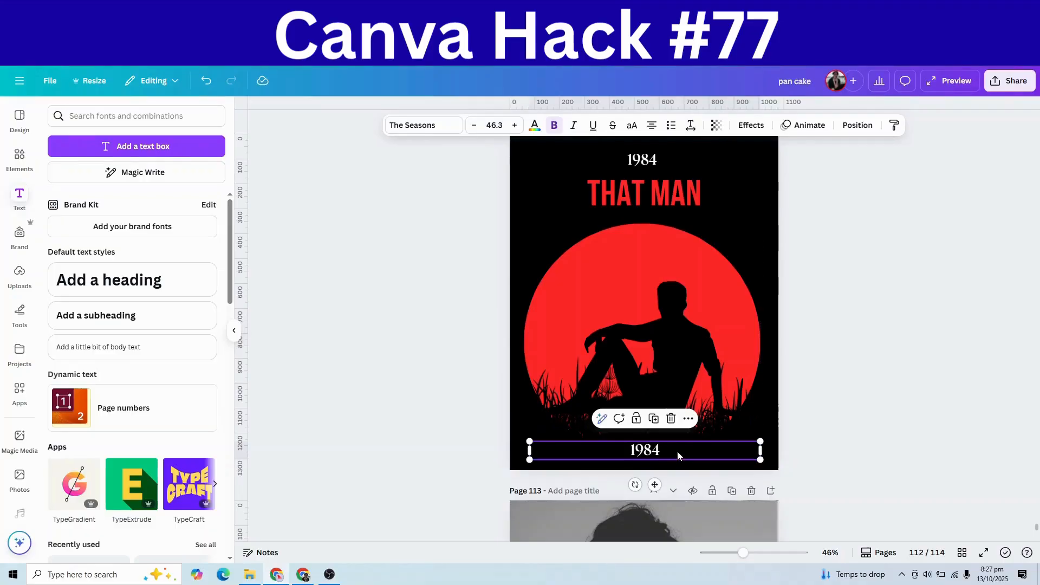
double_click(677, 452)
text(by)
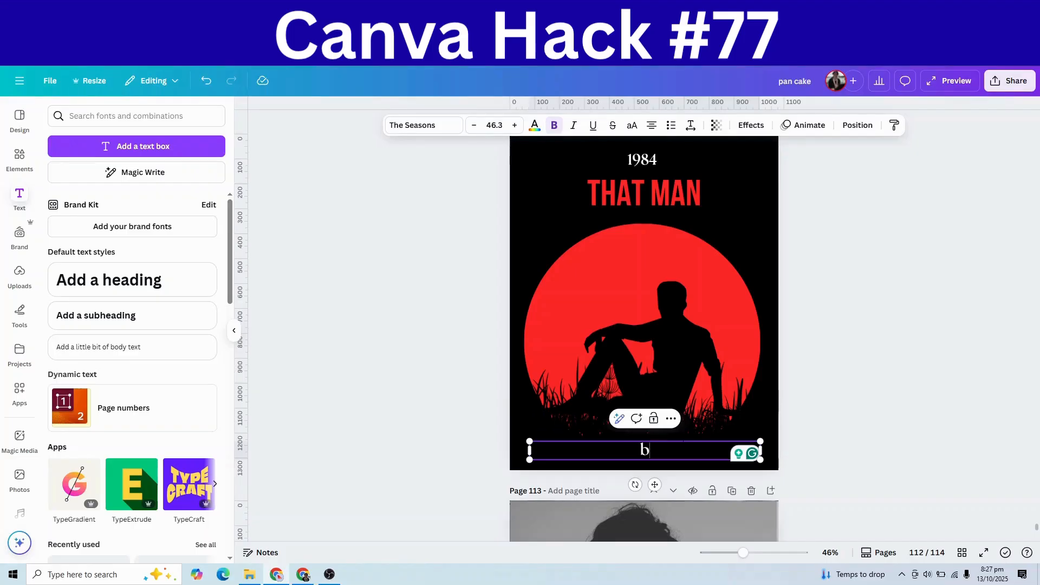
key(BackSpace)
text(BY)
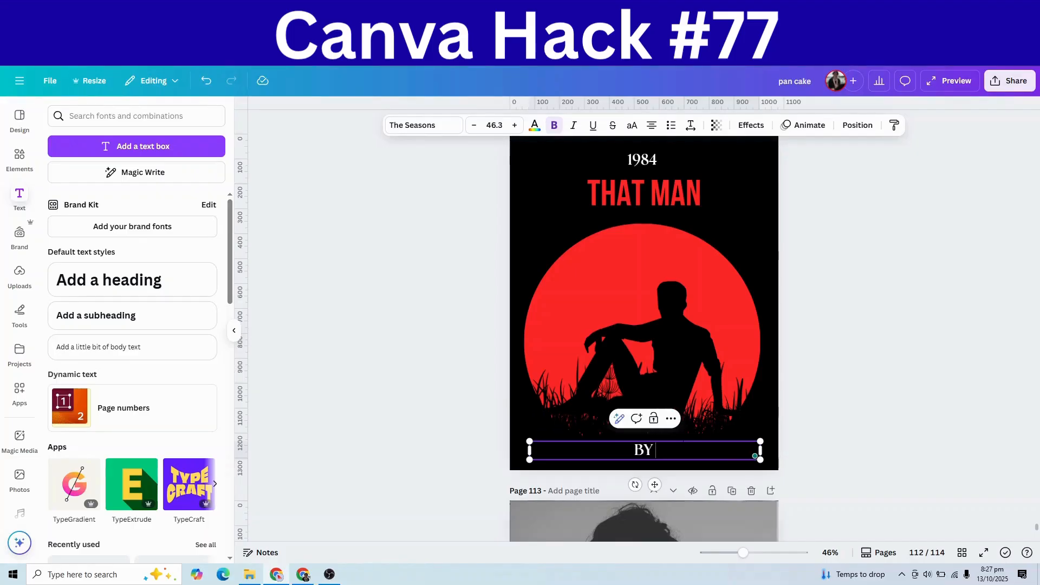
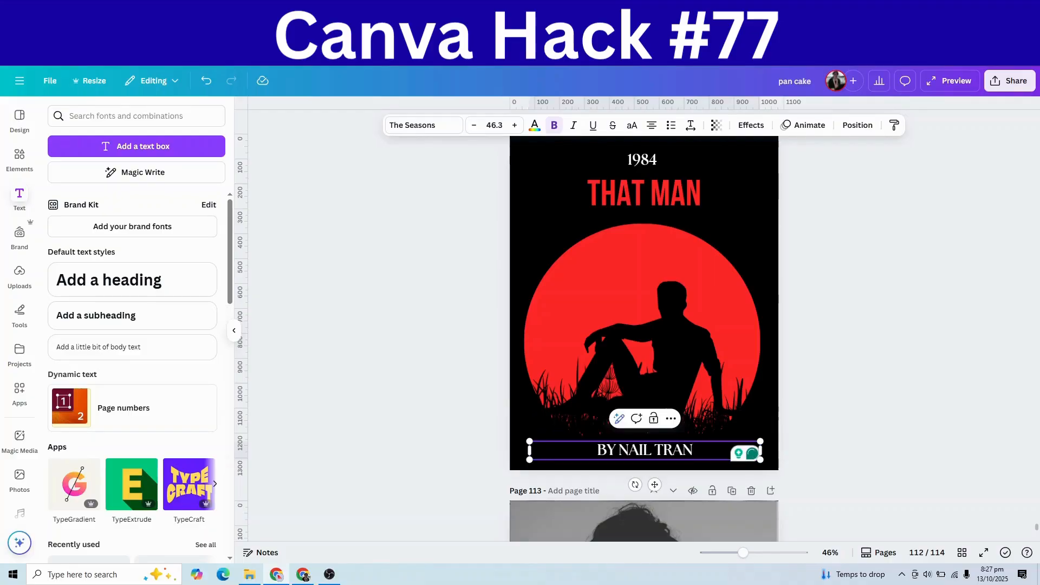
Step: Widen the credit line's letter spacing and nudge it into place beneath the grass
click(691, 126)
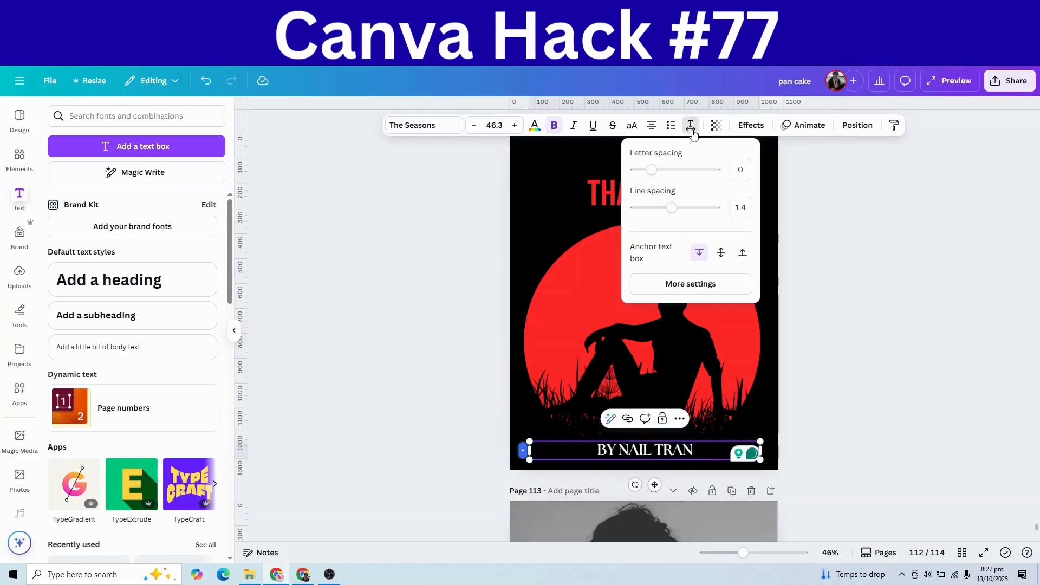
drag(652, 169, 689, 171)
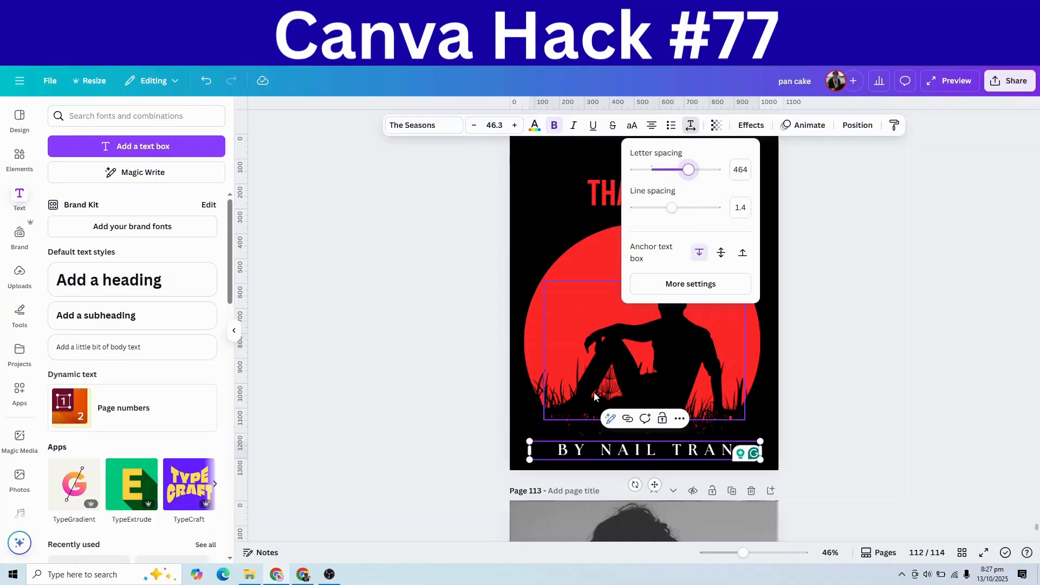
click(832, 452)
click(843, 461)
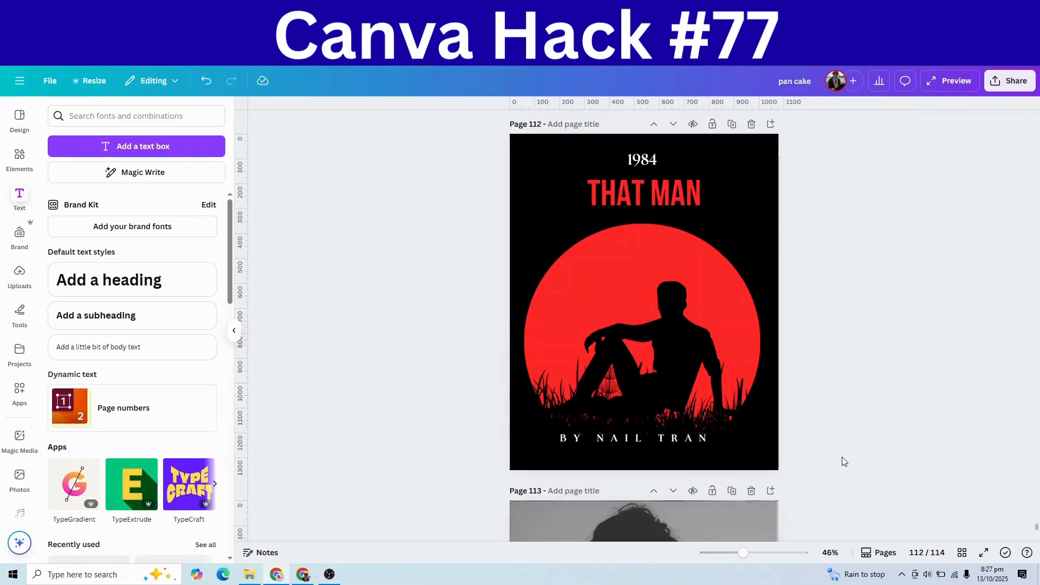
drag(711, 448, 715, 441)
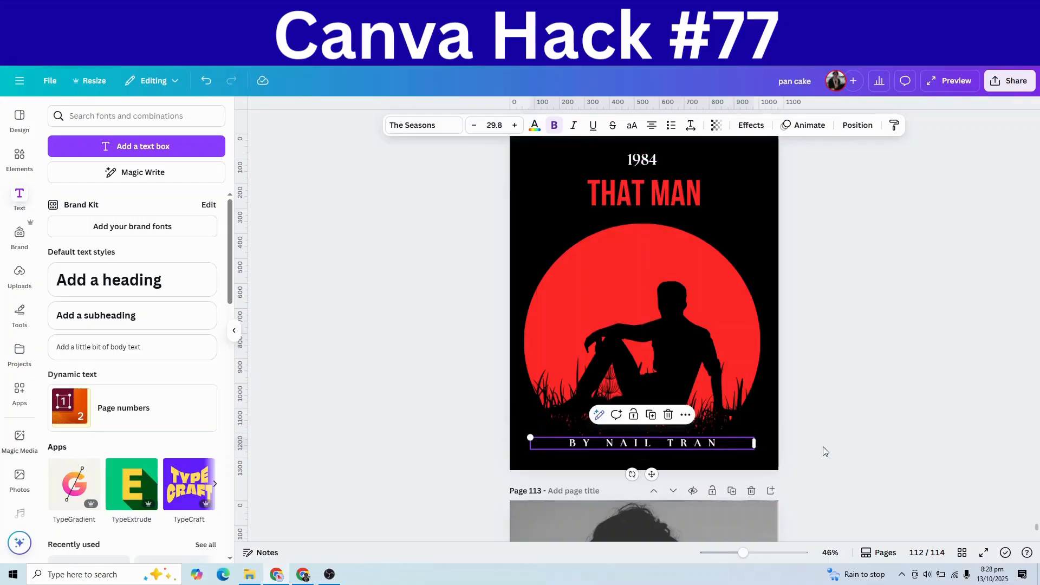
click(830, 446)
Step: Add page 115 and fill it with the waterside café photo, enlarged to cover the page
scroll(831, 447, up, 8)
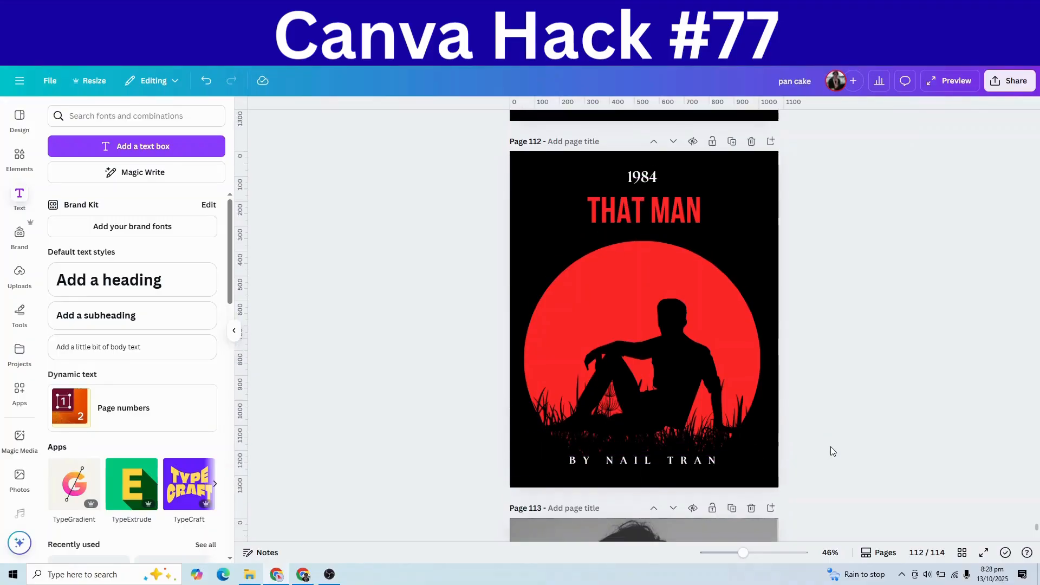
scroll(831, 447, up, 3)
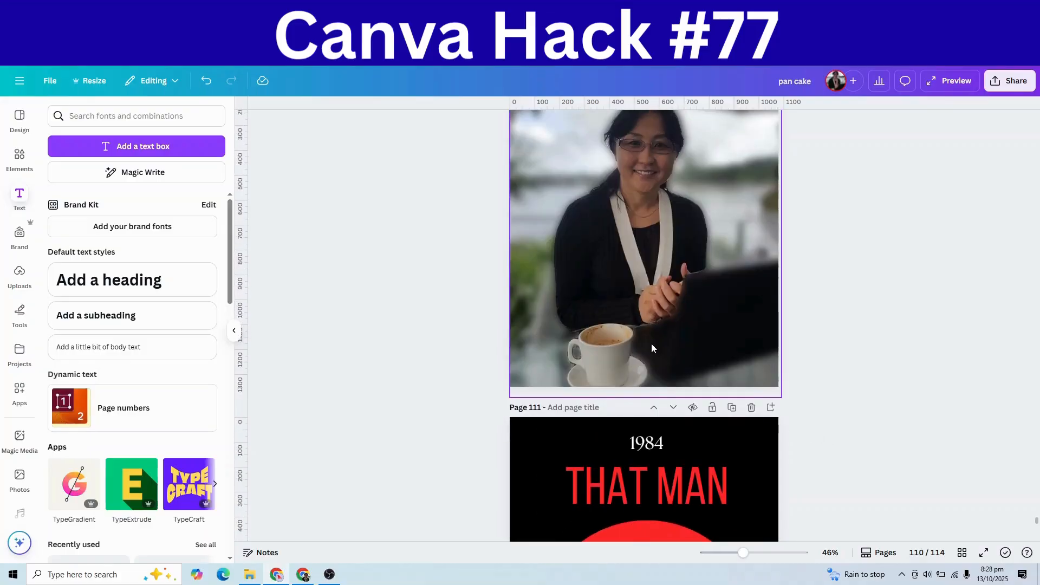
scroll(645, 281, down, 20)
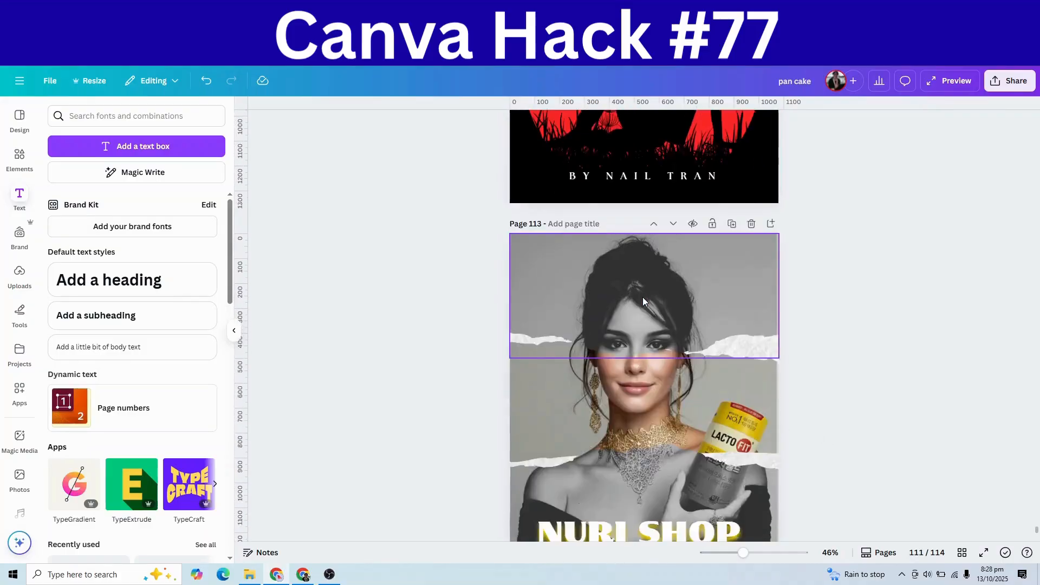
click(594, 522)
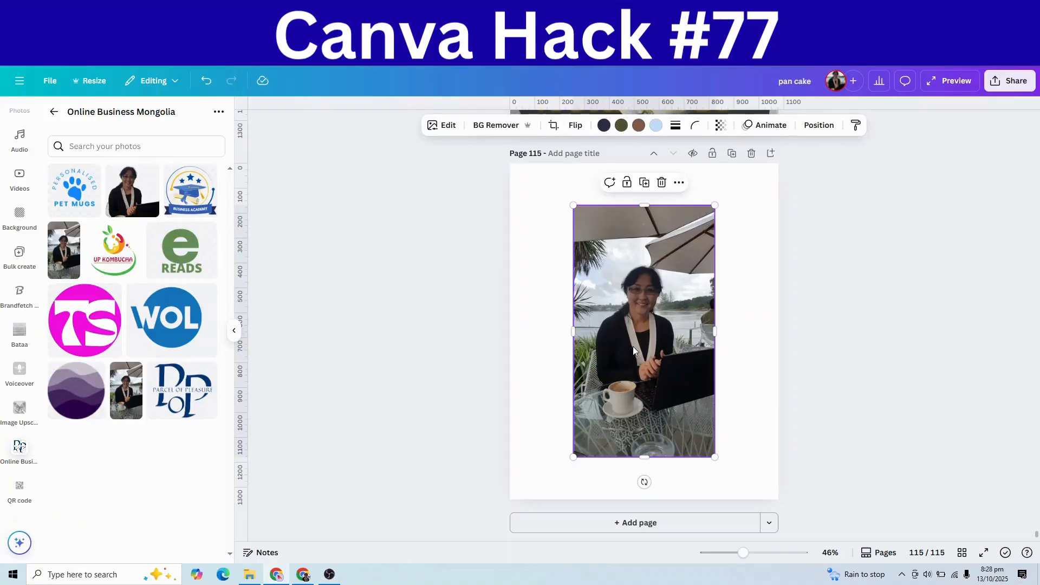
drag(633, 344, 571, 303)
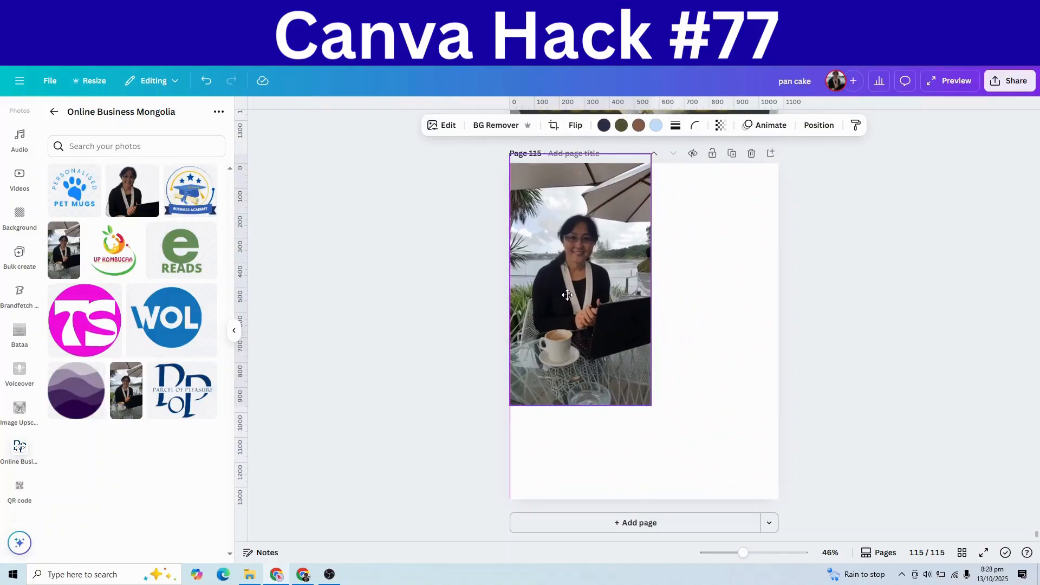
drag(655, 414, 877, 575)
drag(703, 432, 700, 397)
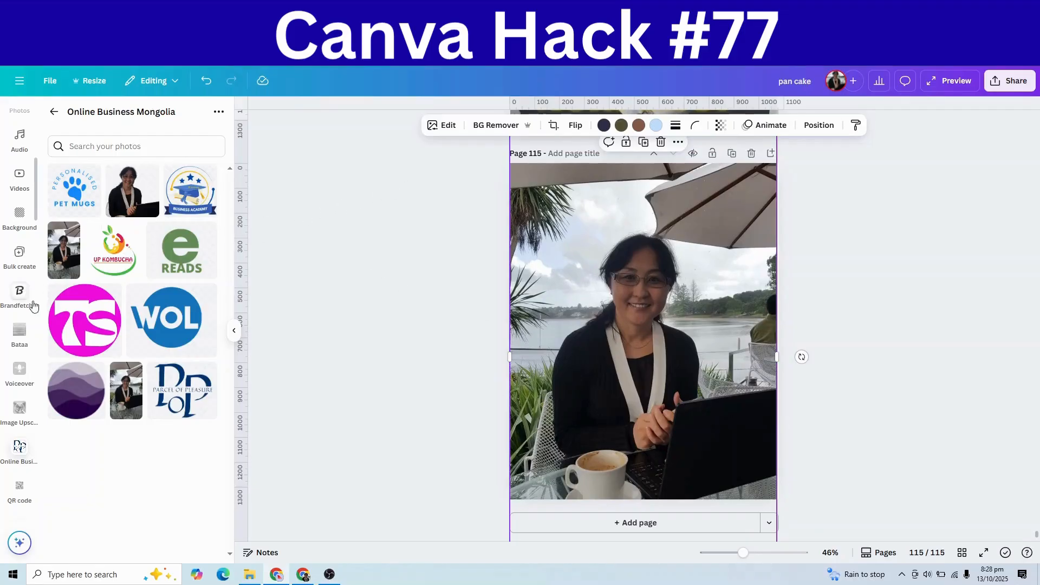
Step: Run the Blur Background app on the café photo and replace it with the blurred version
scroll(21, 325, up, 5)
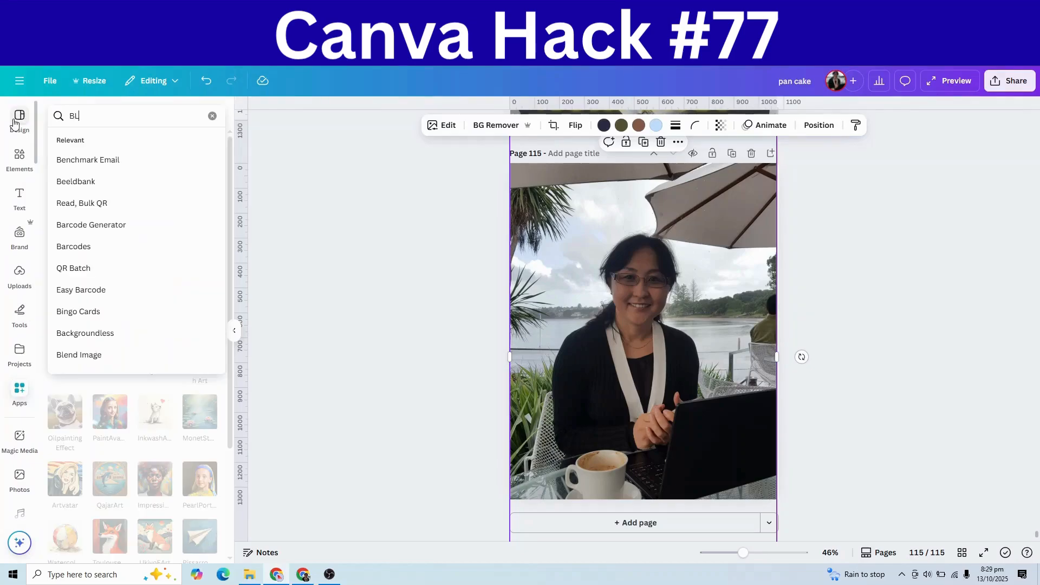
text(LUR)
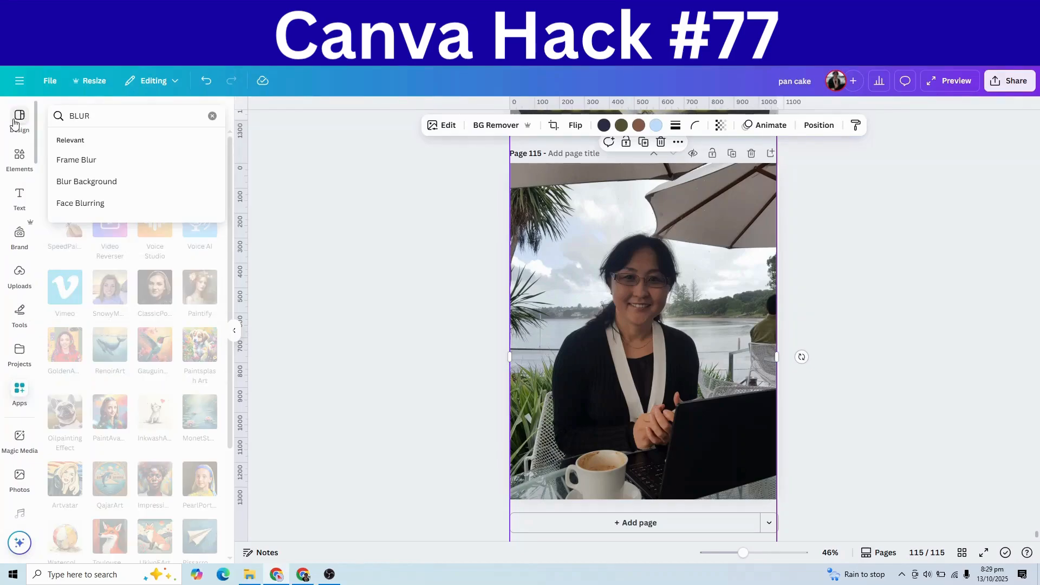
click(81, 184)
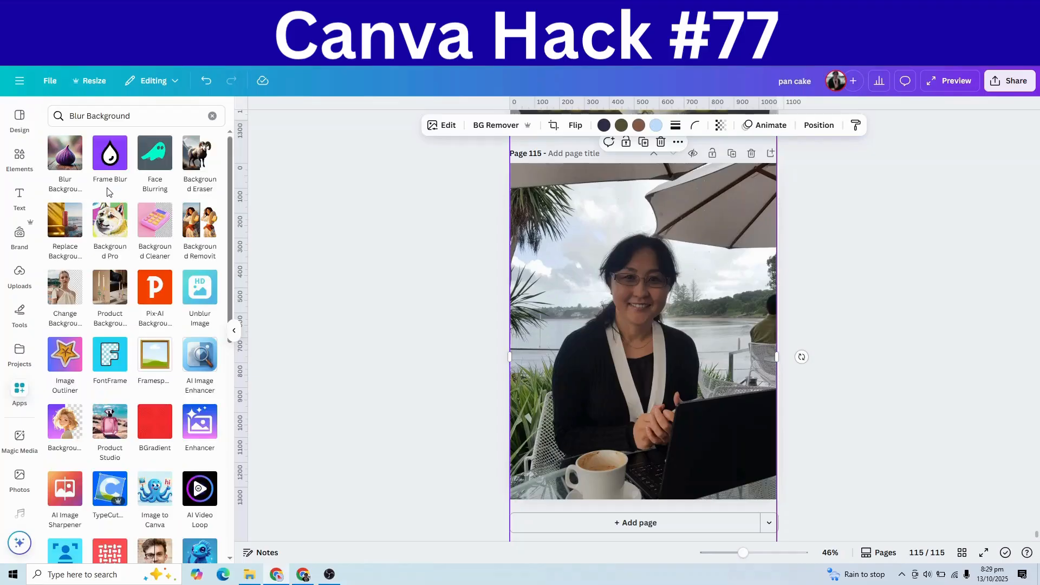
click(79, 161)
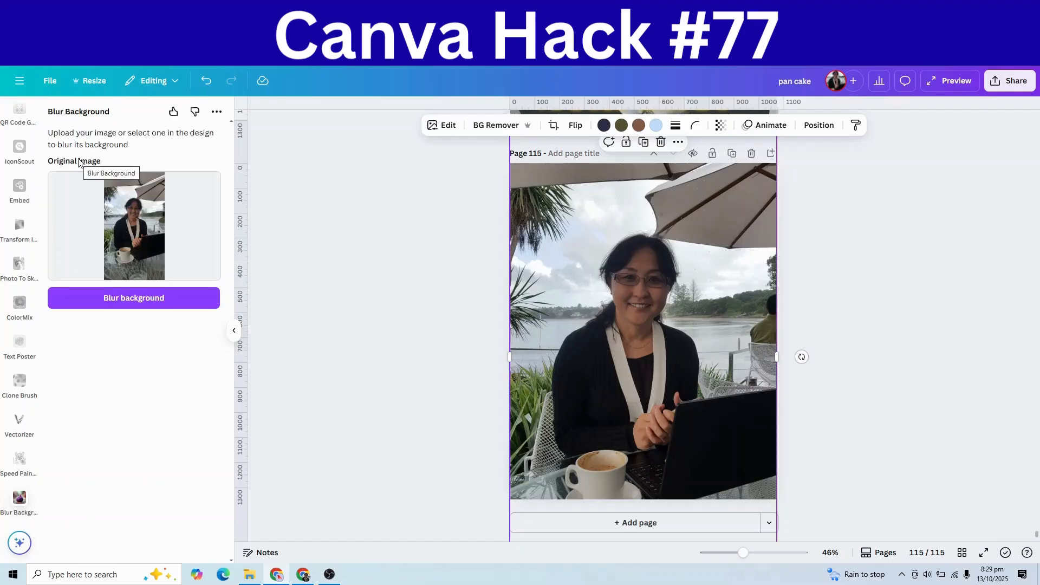
click(130, 306)
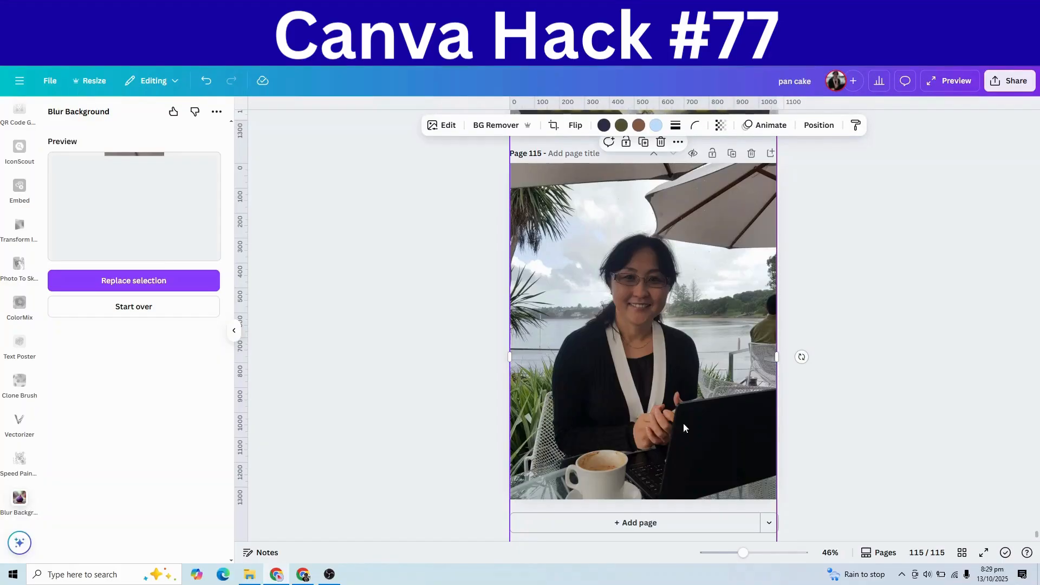
click(157, 287)
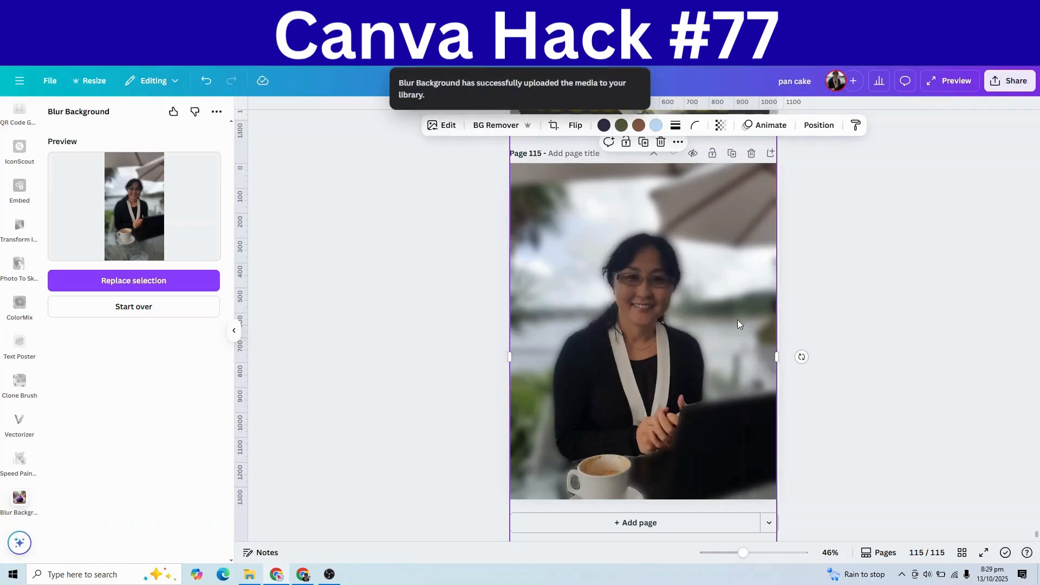
click(859, 414)
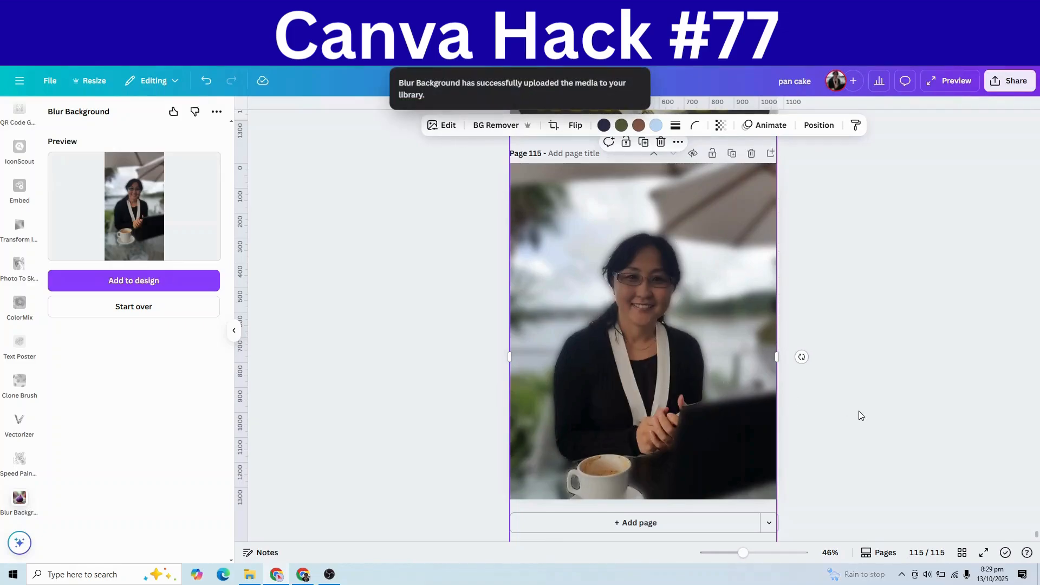